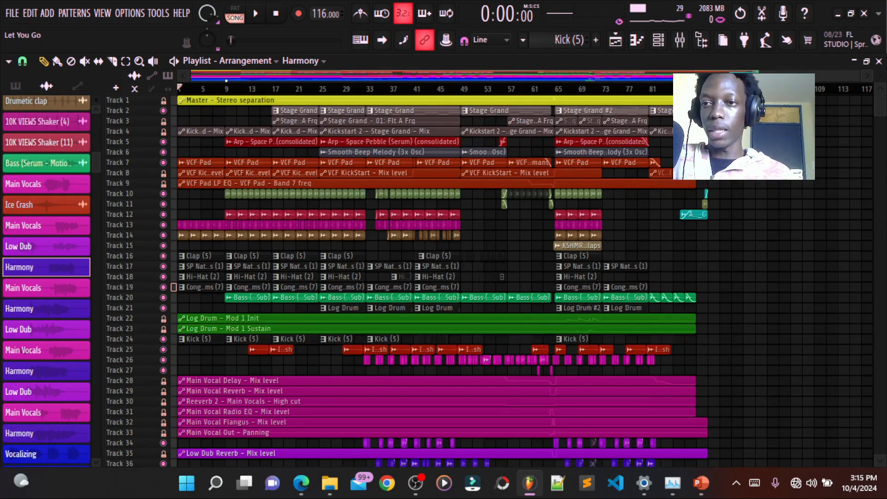
- Play the opening bars of the full arrangement from the start of the song
scroll(243, 149, up, 3)
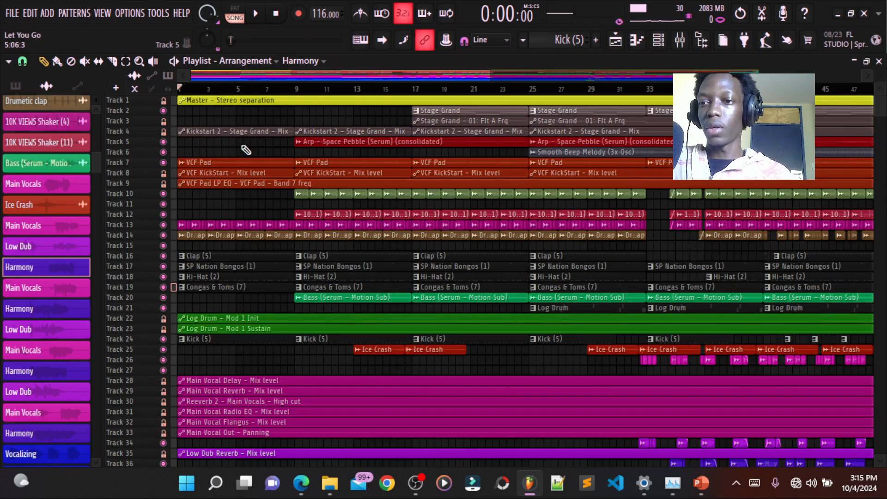
key(space)
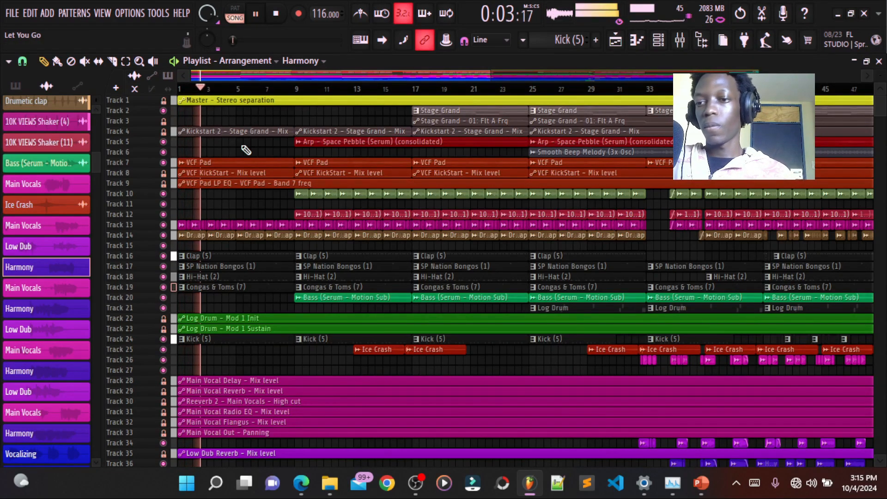
key(space)
- Solo the VCF Pad audio on track 7 and play it from the start of the song
right_click(164, 162)
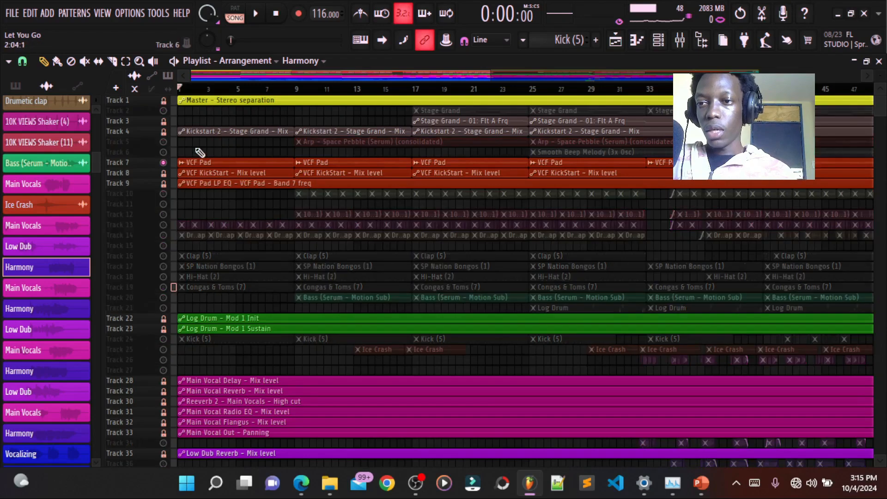
scroll(882, 77, up, 4)
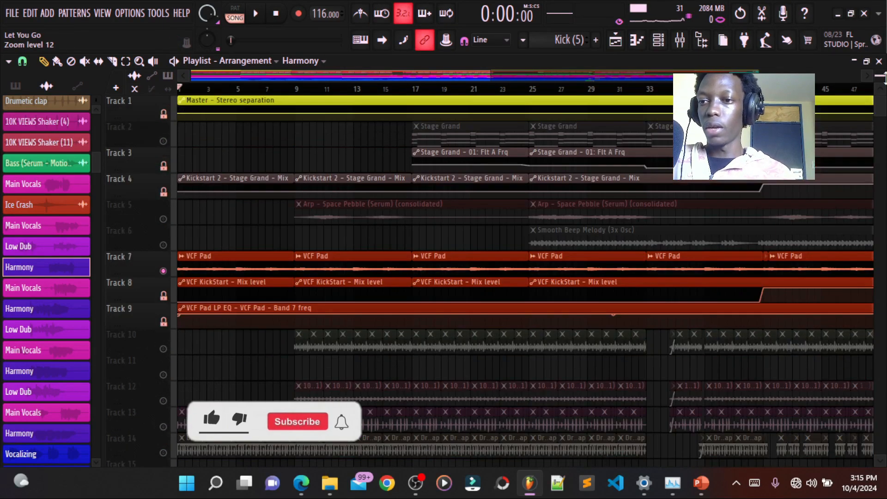
scroll(247, 327, down, 3)
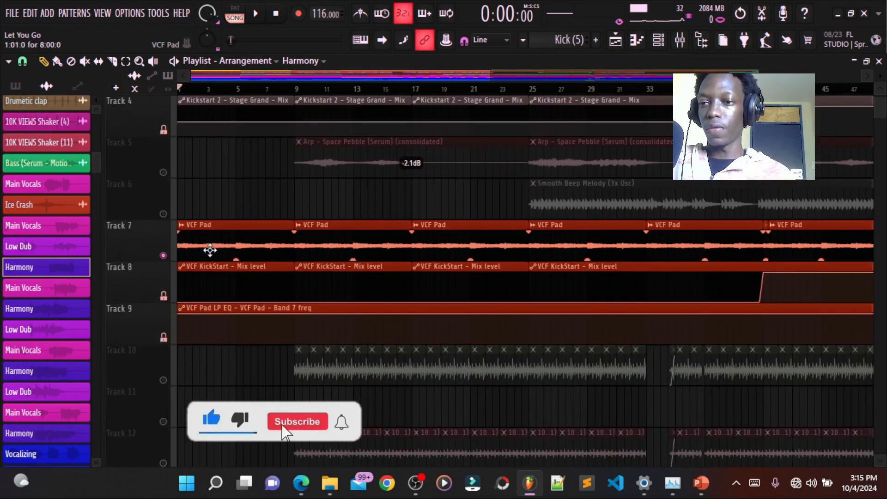
key(space)
scroll(264, 178, up, 3)
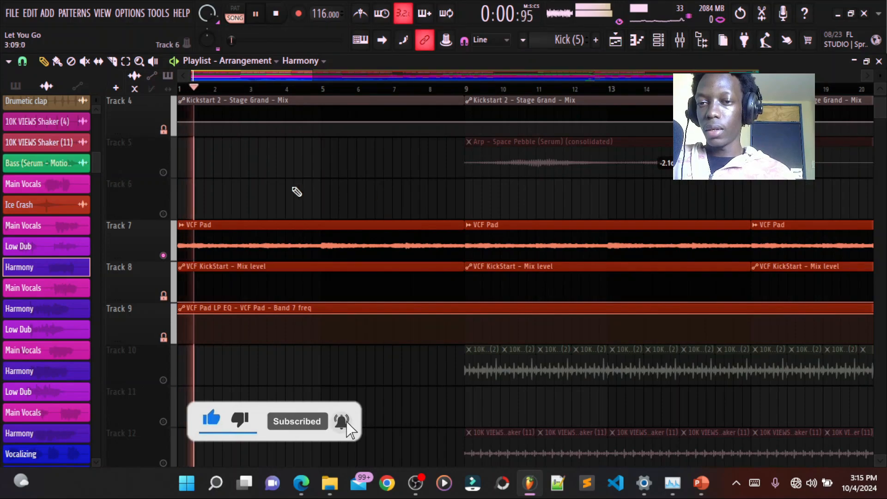
- Stop playback and add a KORG Polysix instrument channel with the VCF Oscillation program
click(659, 41)
key(space)
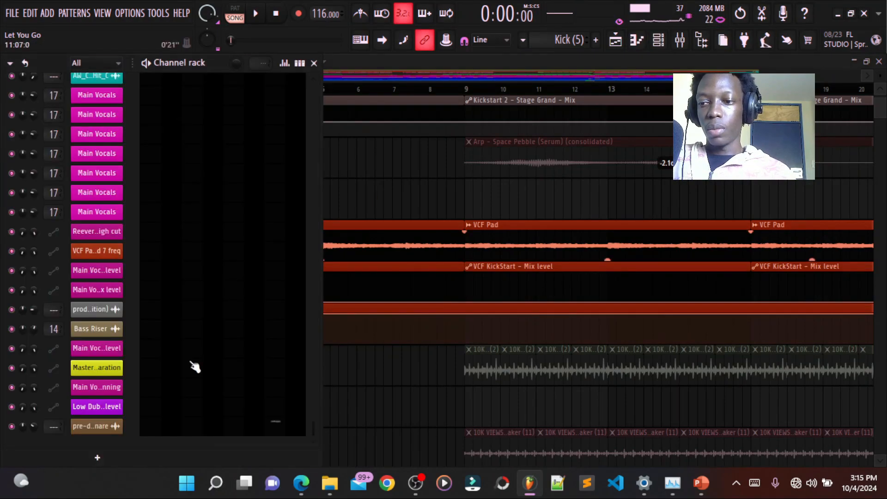
mouse_move(132, 138)
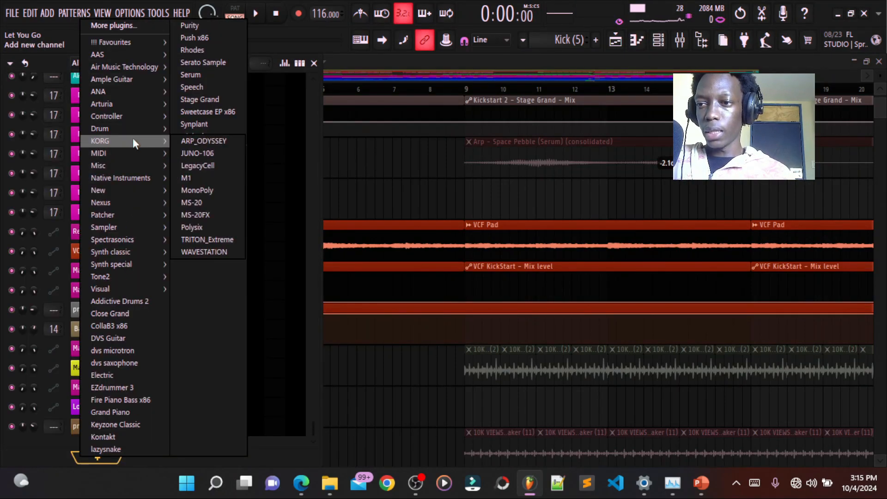
click(191, 227)
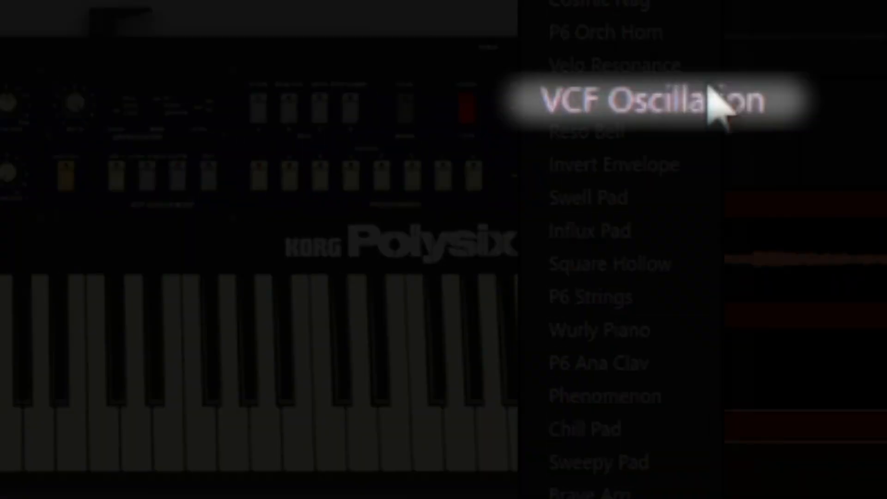
click(708, 87)
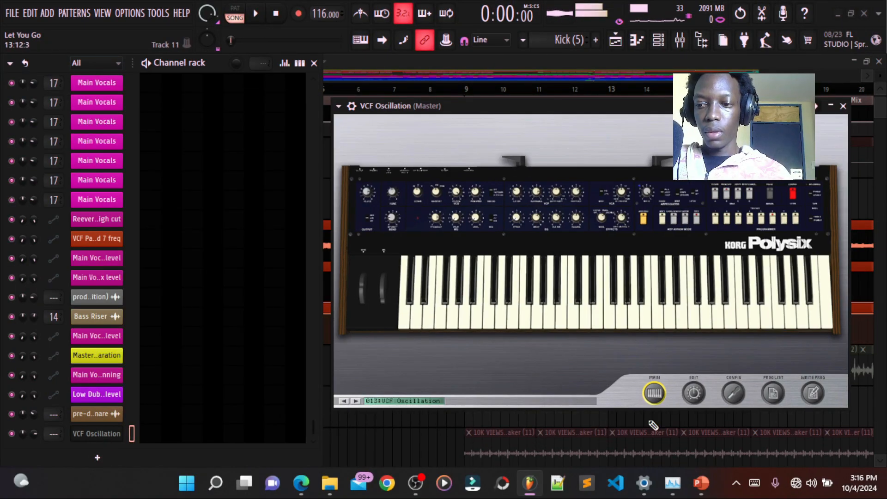
- Inspect the VCF Oscillation patch's envelope release on the Polysix edit page and close the plugin window
click(695, 394)
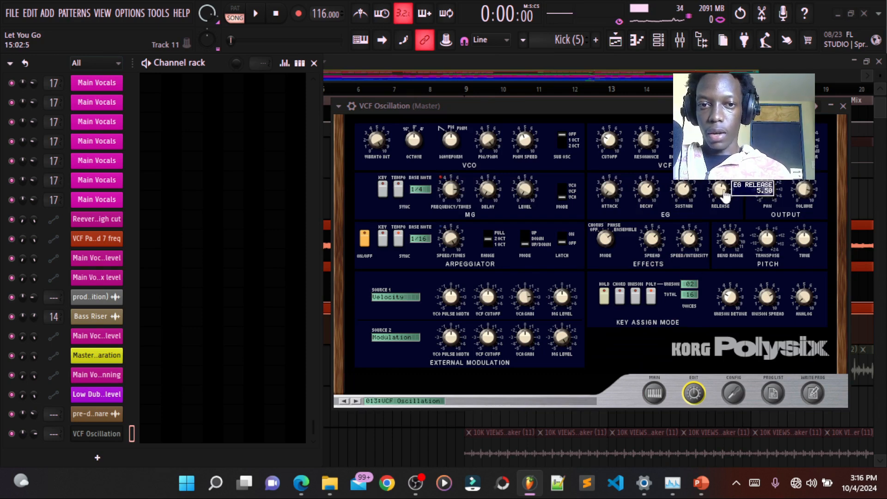
drag(724, 193, 701, 233)
click(114, 442)
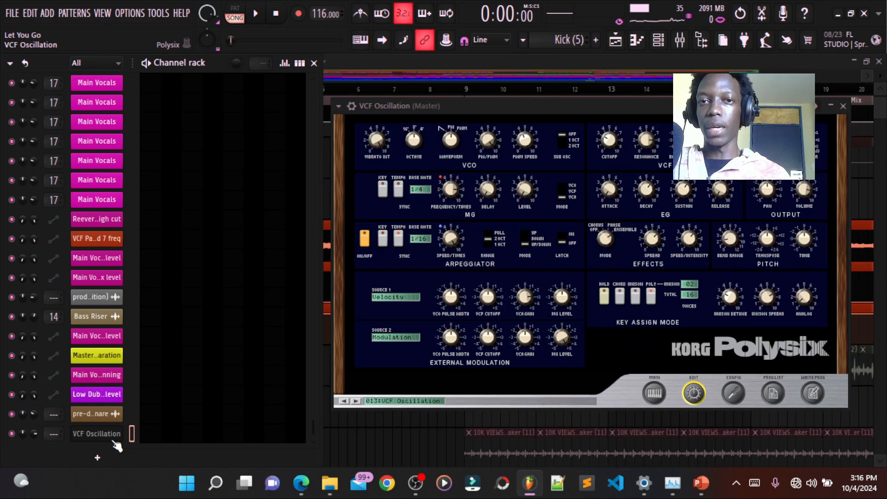
click(843, 106)
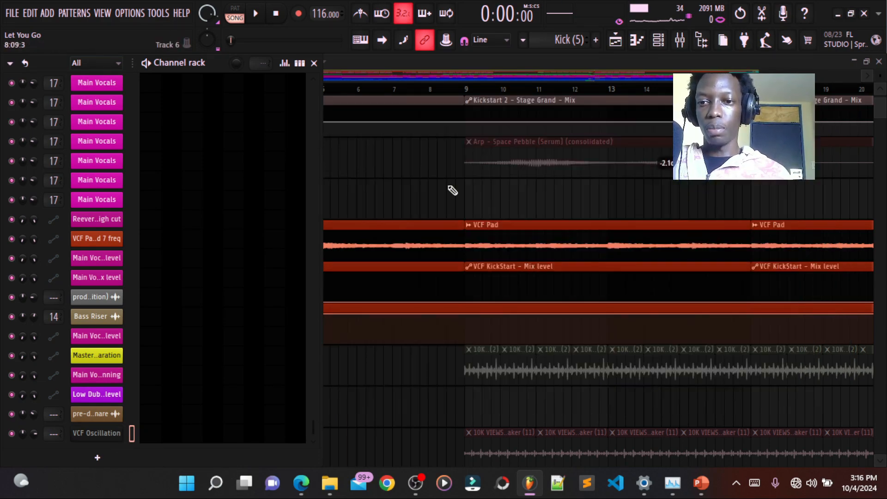
- Return to the playlist, look over the melodic tracks and play the soloed VCF Pad from the start
key(F6)
scroll(456, 230, down, 2)
scroll(452, 226, up, 3)
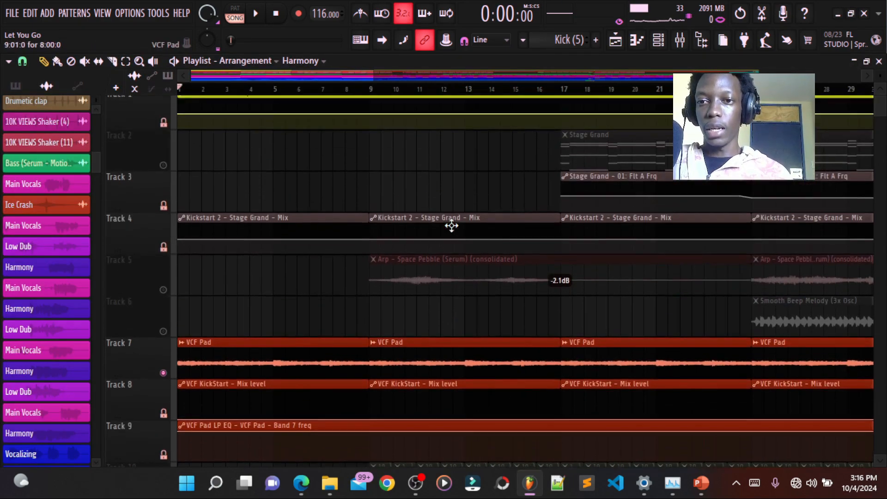
scroll(451, 225, up, 1)
scroll(425, 153, down, 2)
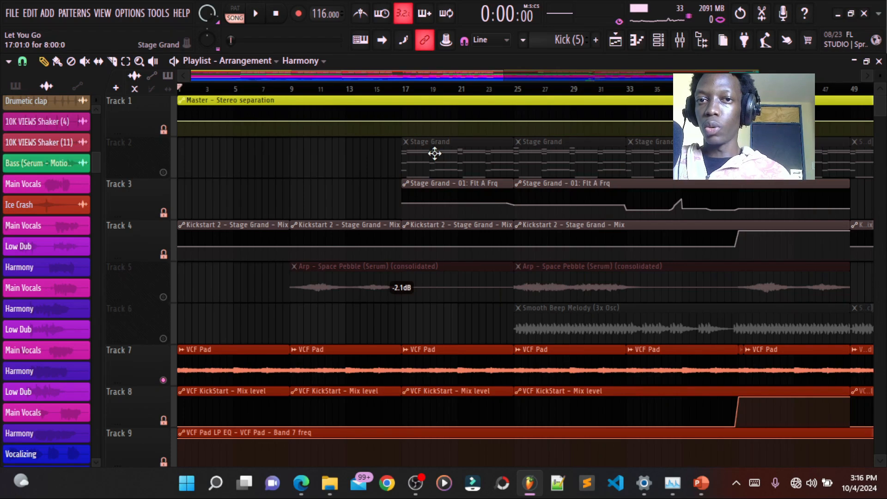
scroll(230, 191, down, 2)
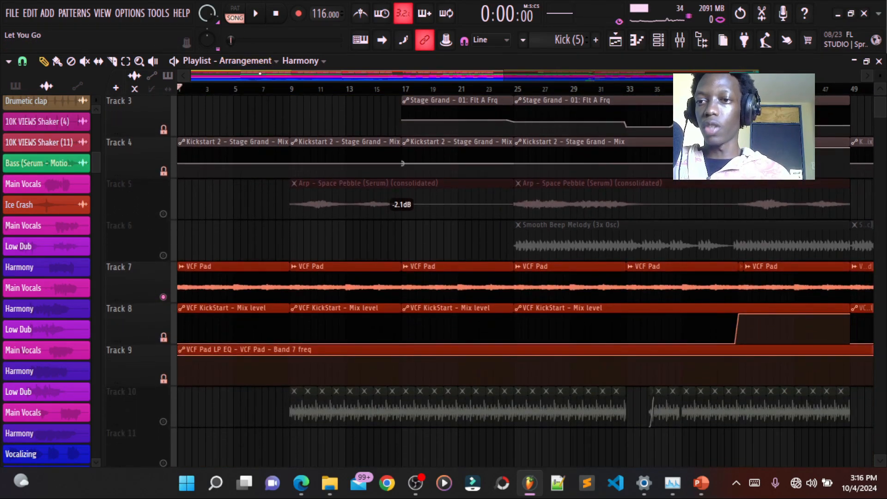
scroll(275, 240, up, 3)
key(space)
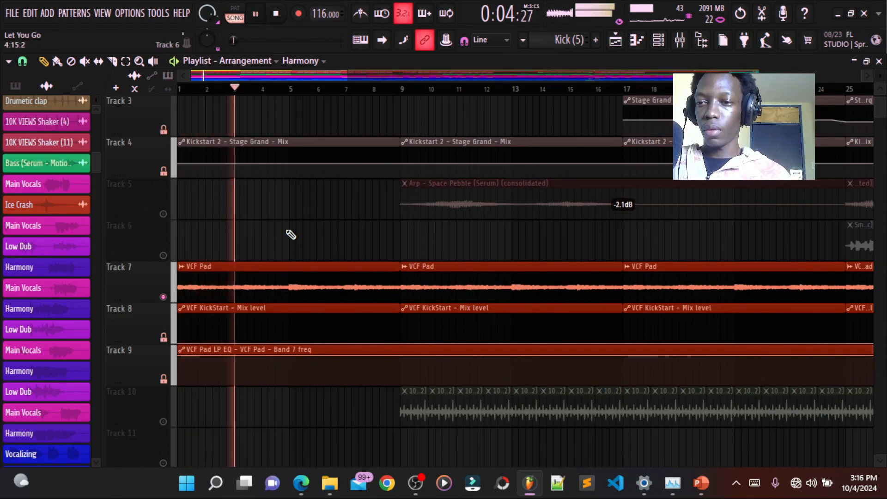
key(space)
- Unmute the Arp - Space Pebble audio on track 5 and play it together with the pad from bar 9
click(163, 214)
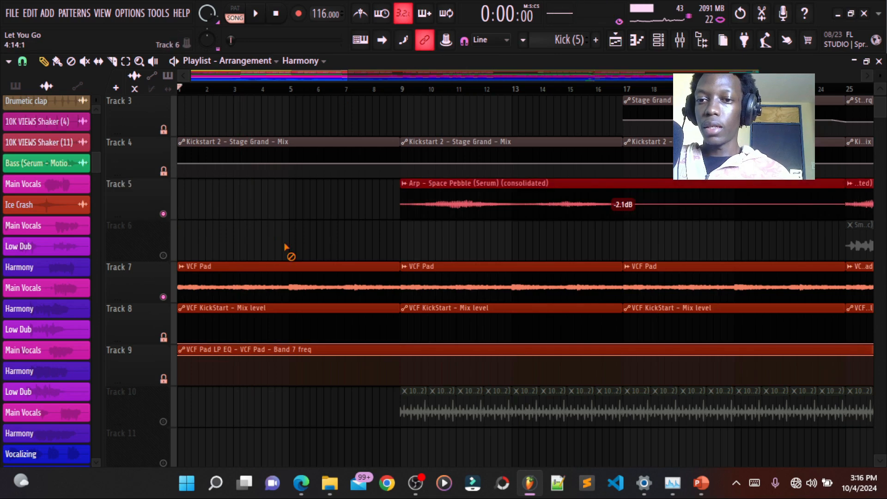
scroll(334, 163, down, 3)
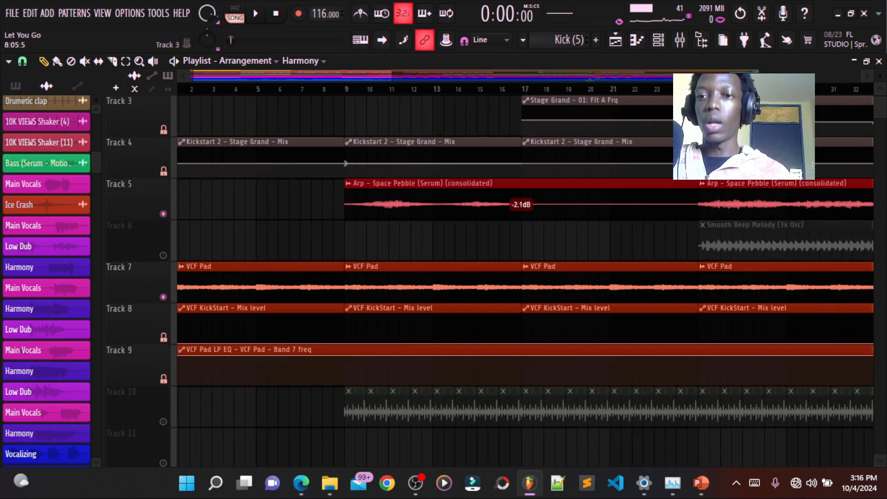
click(339, 92)
key(space)
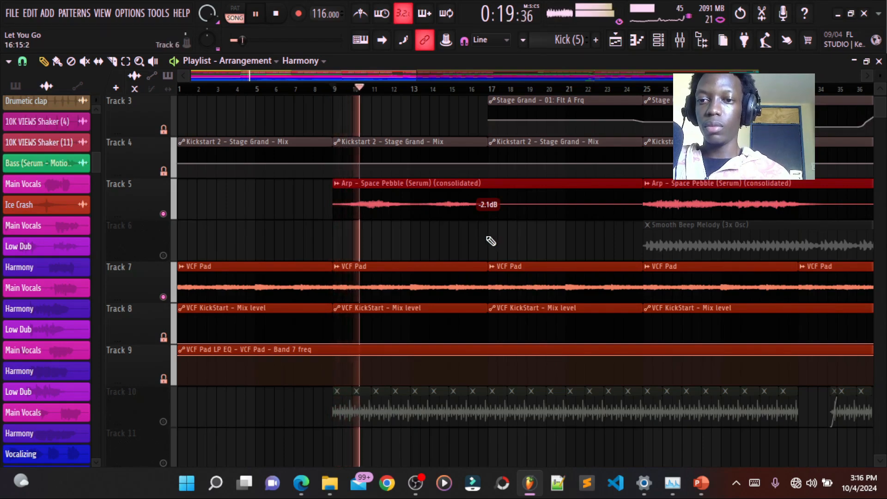
key(space)
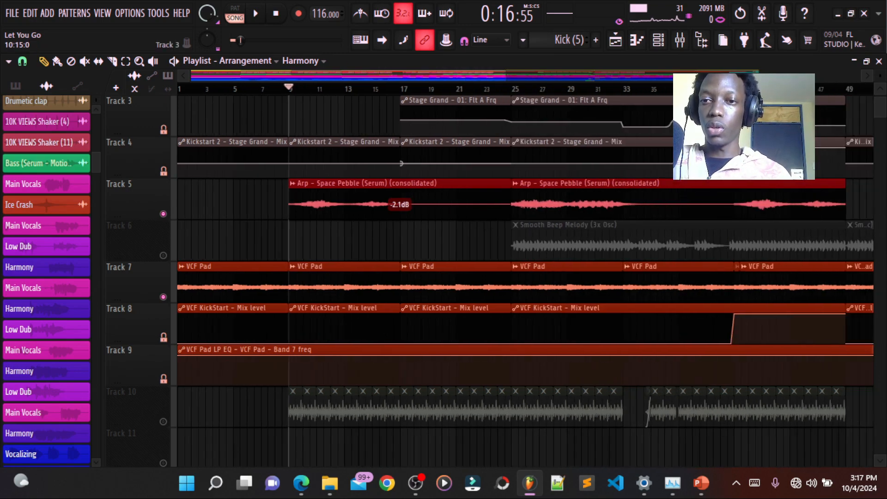
- Move the playhead to bar 17 and unmute the Stage Grand patterns on track 2
scroll(416, 252, down, 3)
scroll(416, 251, up, 2)
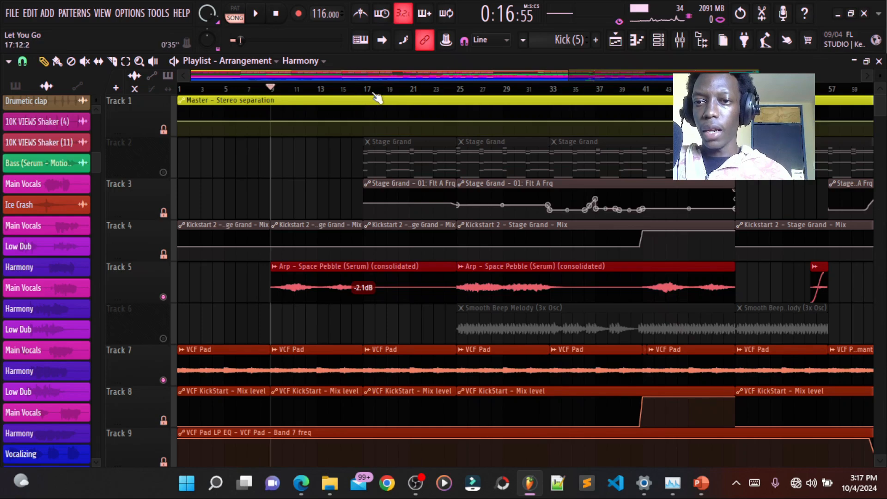
click(368, 90)
click(163, 172)
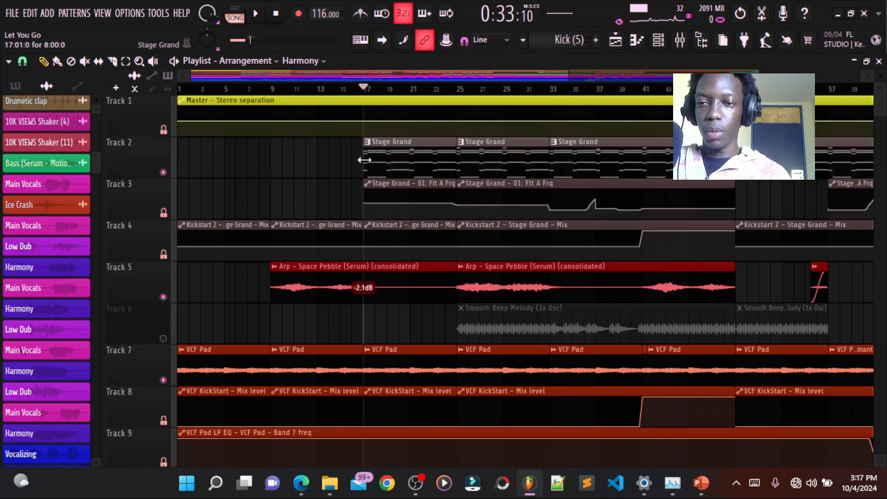
- Open the Stage Grand pattern in a maximized piano roll and examine its chords during playback
double_click(401, 160)
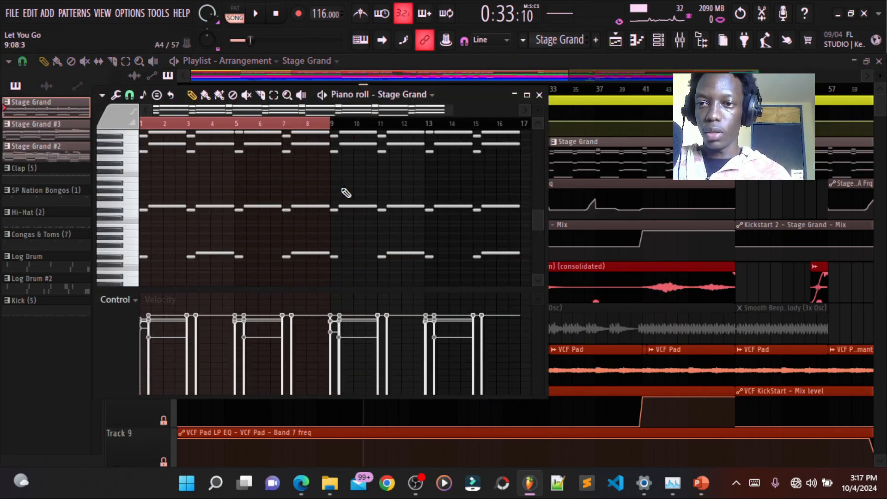
key(space)
click(527, 95)
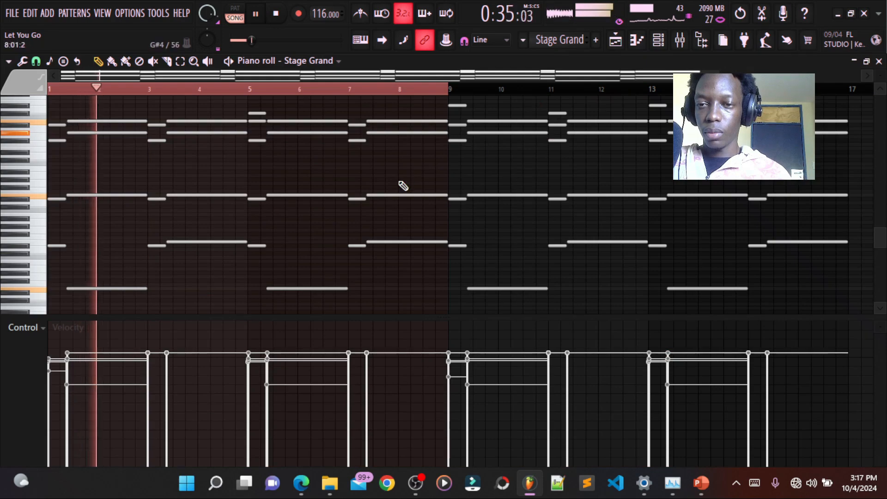
ctrl+scroll(439, 192, down, 5)
scroll(508, 203, up, 1)
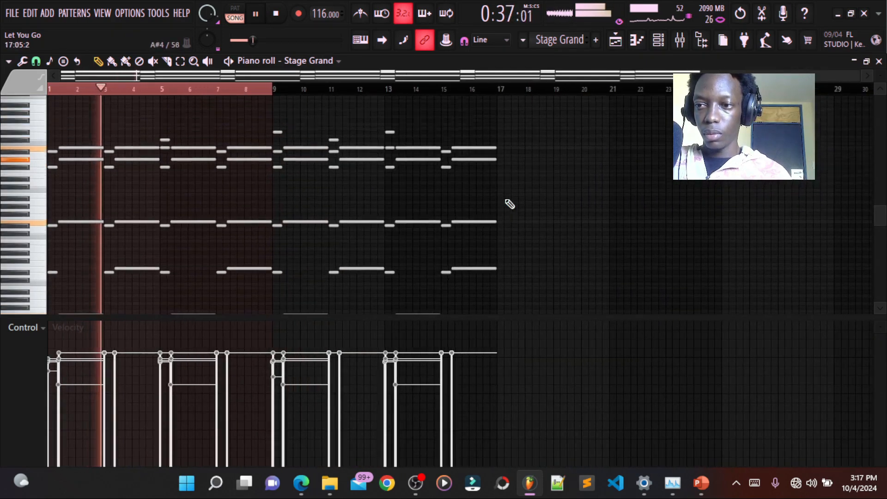
scroll(510, 204, up, 1)
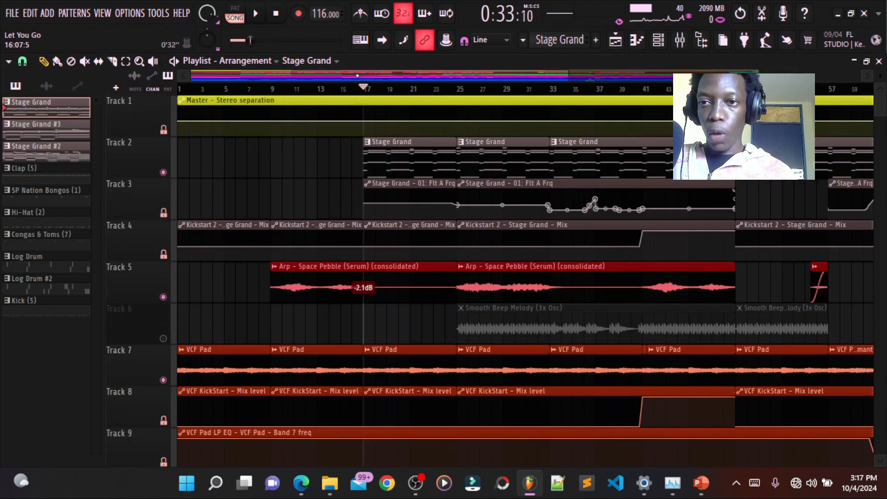
ctrl+scroll(356, 231, down, 1)
- Solo the Stage Grand track in the playlist and play it from bar 17
right_click(164, 173)
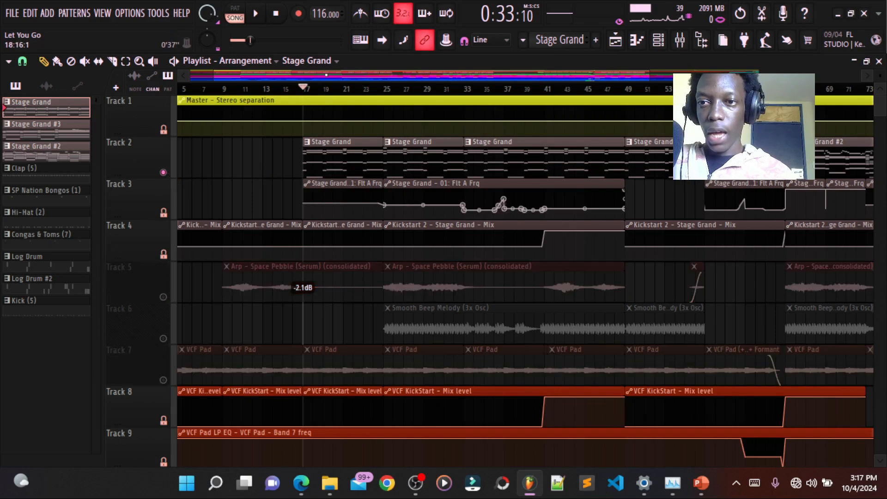
ctrl+scroll(322, 288, down, 2)
ctrl+scroll(386, 288, up, 3)
scroll(386, 288, left, 2)
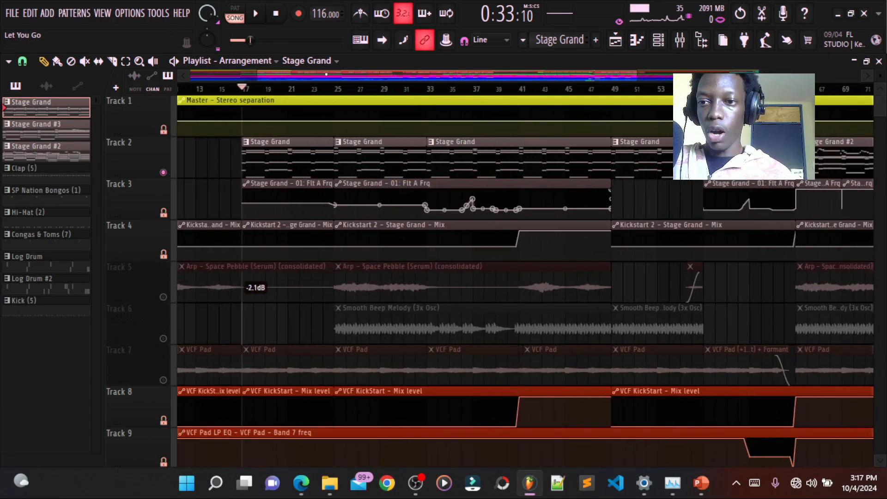
click(343, 90)
click(244, 88)
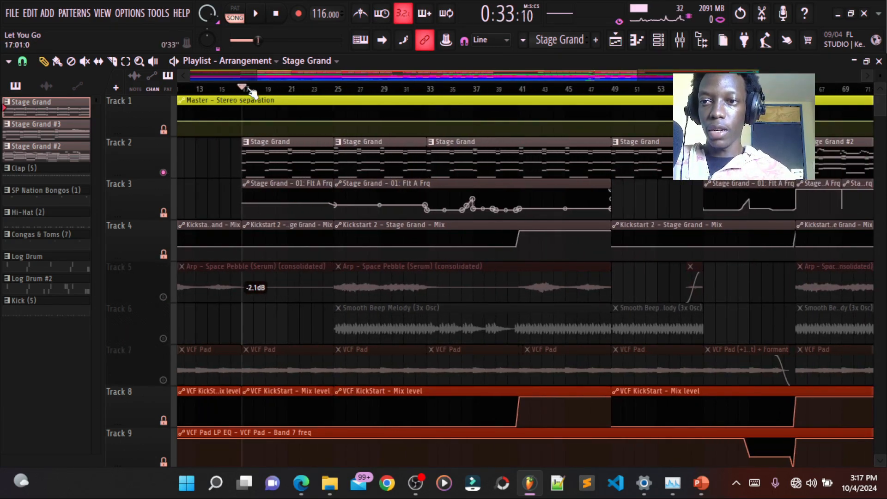
key(space)
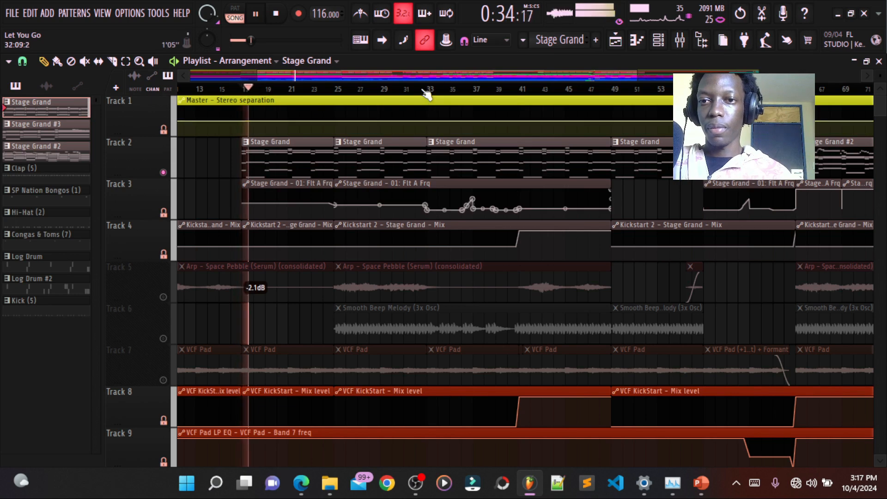
- Play the soloed Stage Grand from bar 33 to hear its filter automation
key(space)
click(429, 89)
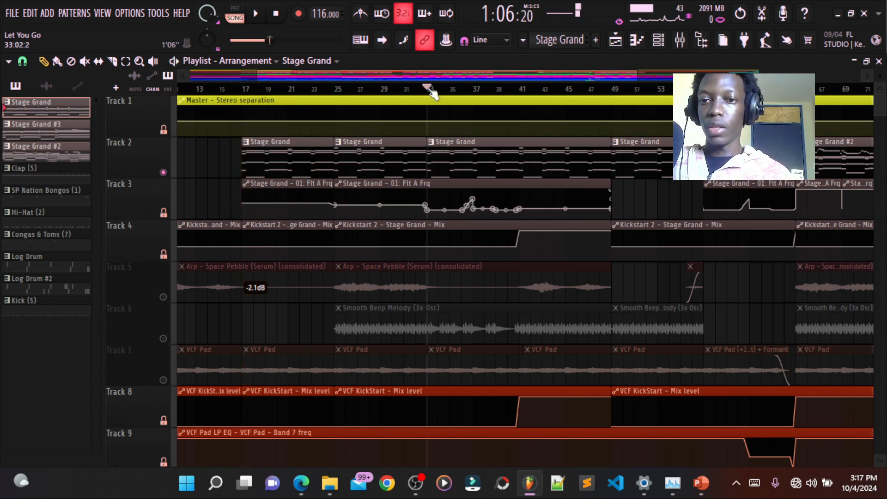
key(space)
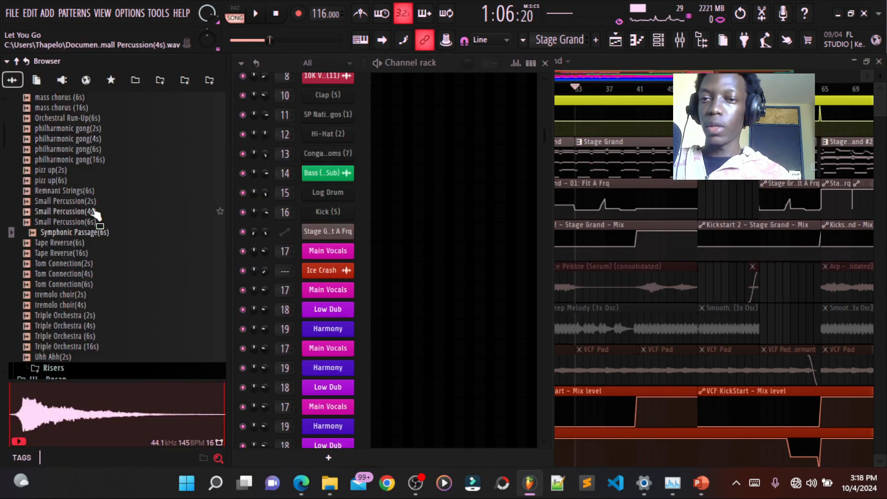
- Collapse the browser's folders and expand Packs > Instruments > Keyboard to show where the Stage Grand preset is located
scroll(46, 194, up, 20)
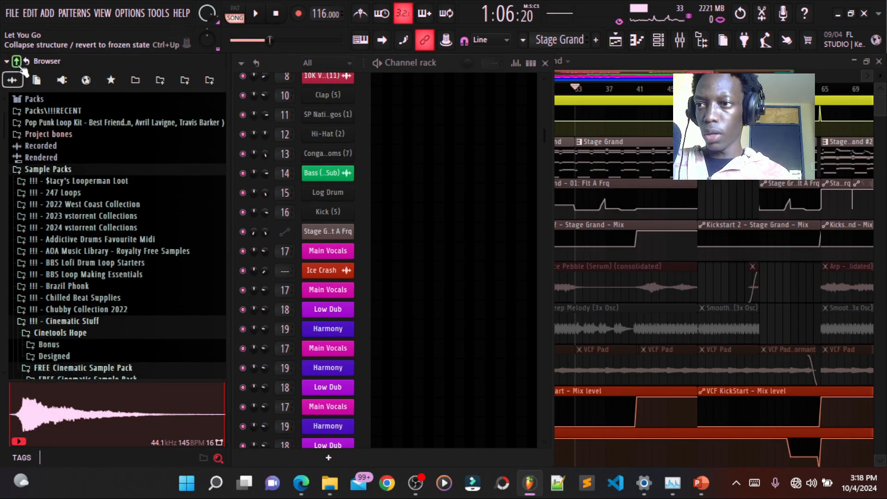
click(12, 80)
scroll(60, 283, down, 2)
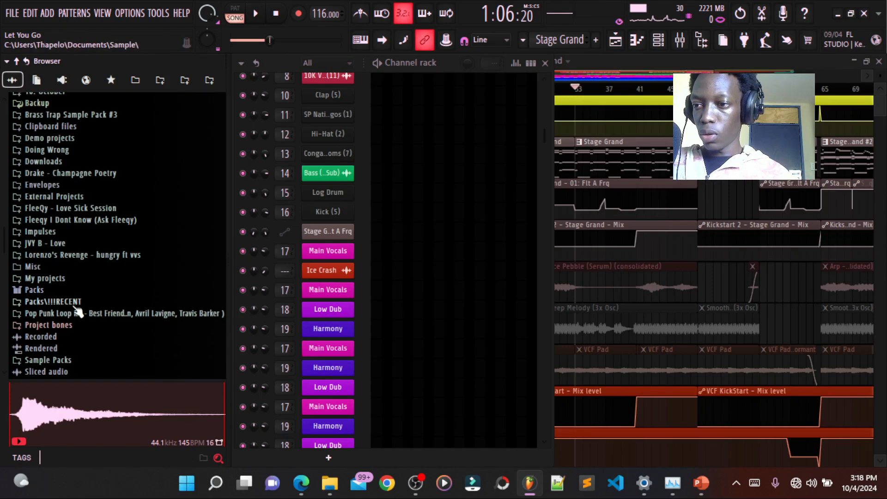
click(54, 289)
scroll(54, 292, down, 4)
click(69, 173)
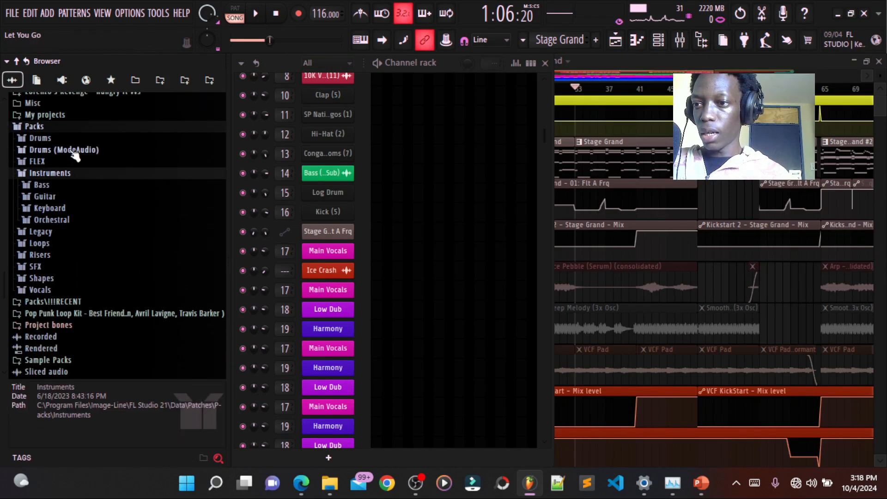
click(83, 211)
click(84, 212)
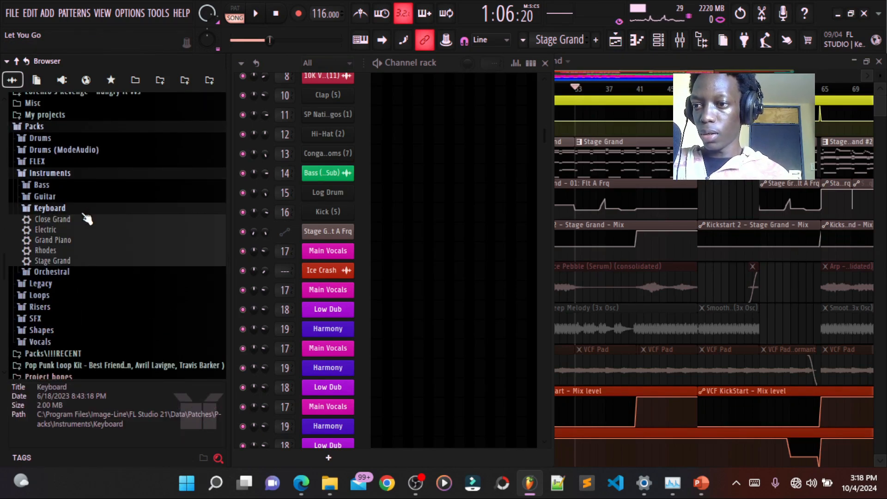
- Open the Stage Grand channel's DirectWave instrument and show its zone settings, including Filter 1 and Filter 2
scroll(426, 369, up, 5)
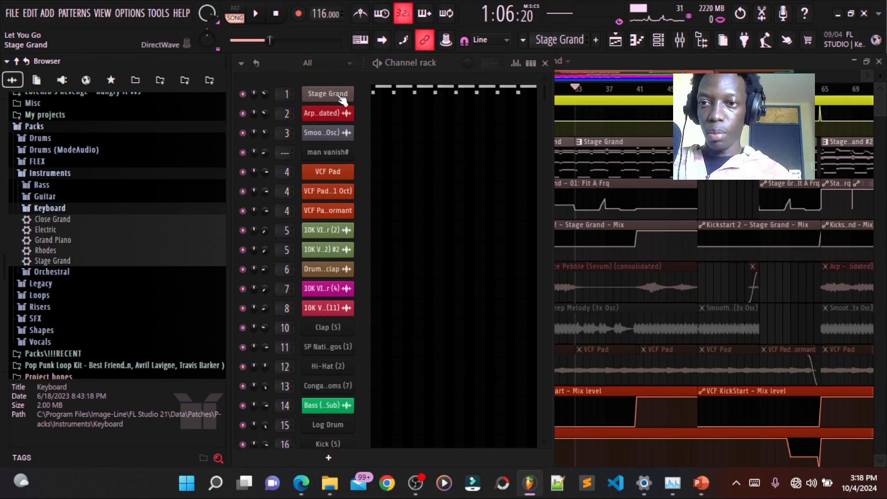
click(340, 95)
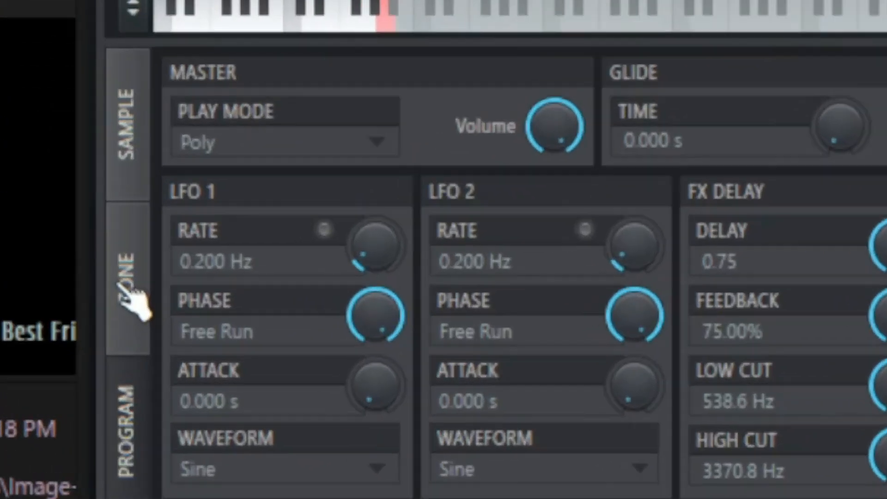
click(130, 357)
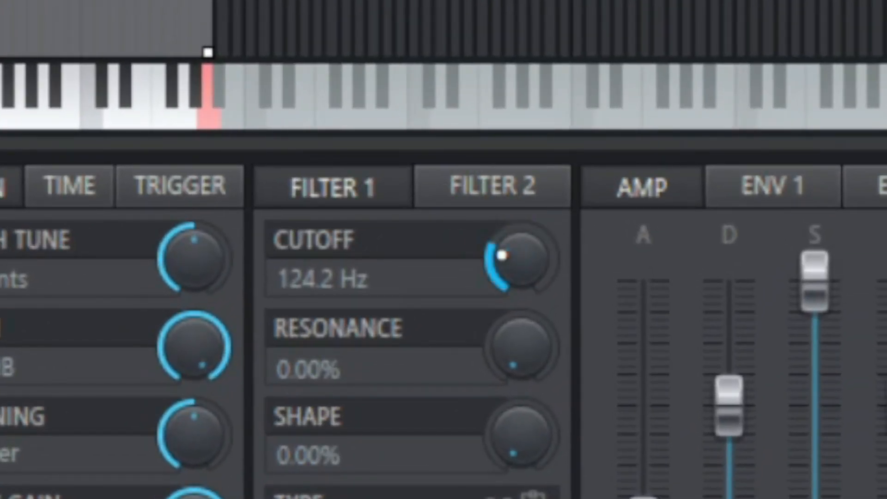
click(499, 194)
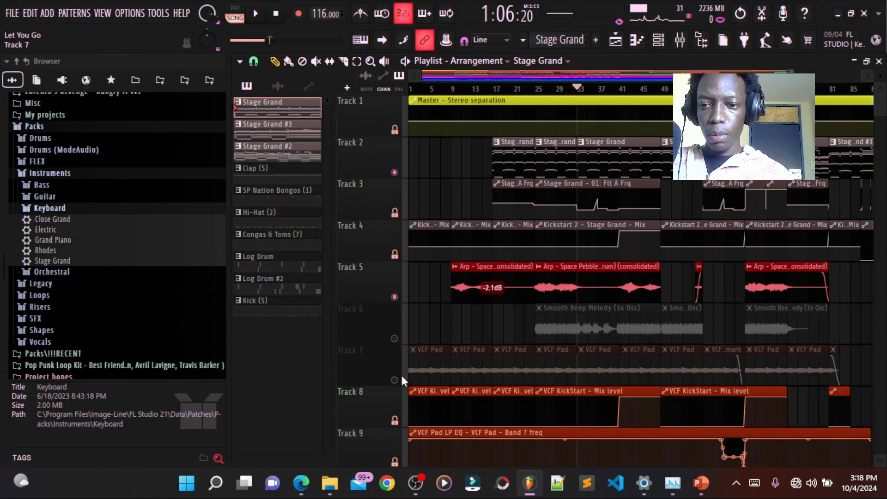
- Unmute the VCF Pad and Smooth Beep Melody tracks and start playback from bar 25
click(395, 380)
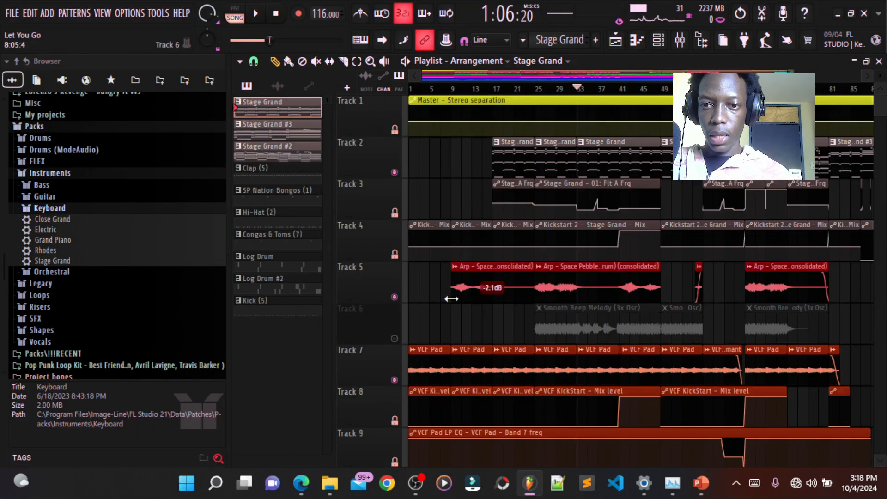
click(539, 90)
click(395, 339)
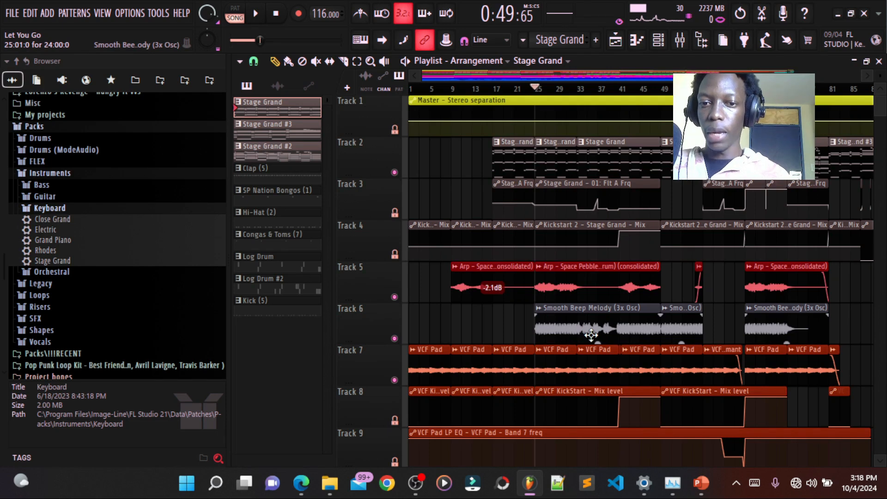
key(space)
- Solo the Smooth Beep Melody track to hear it alone, and show its 3x Osc oscillator settings
right_click(395, 338)
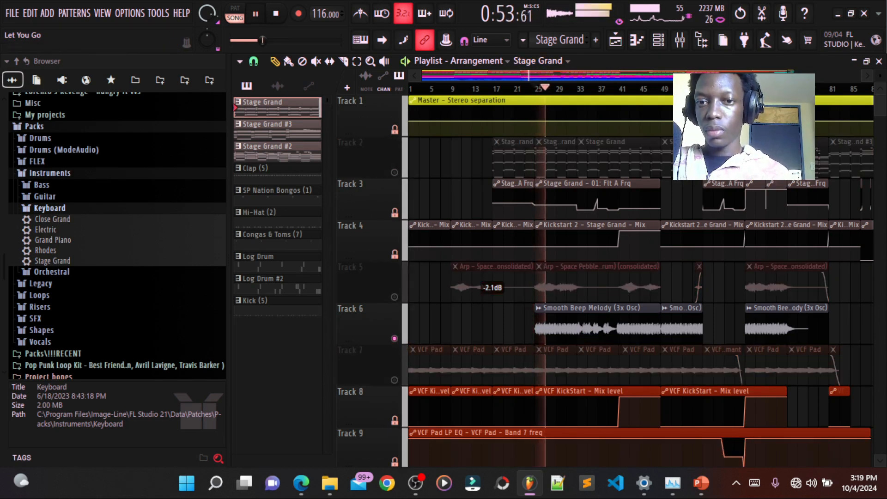
scroll(602, 286, up, 3)
key(space)
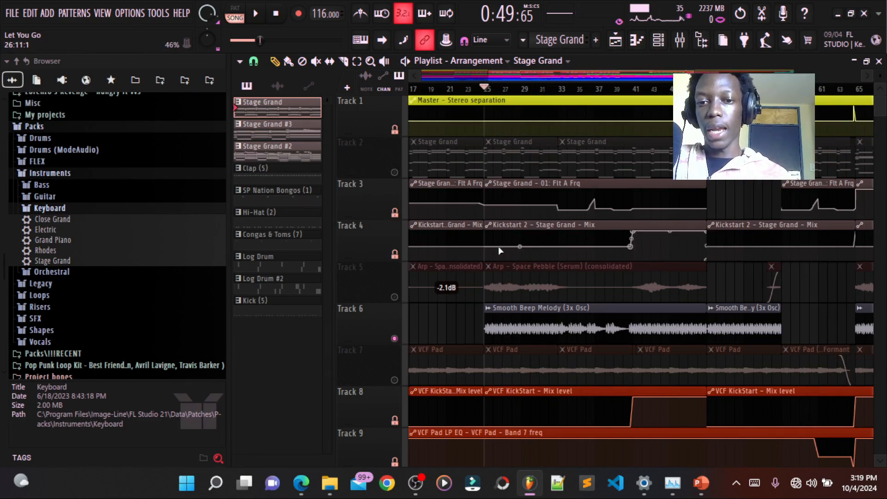
double_click(553, 324)
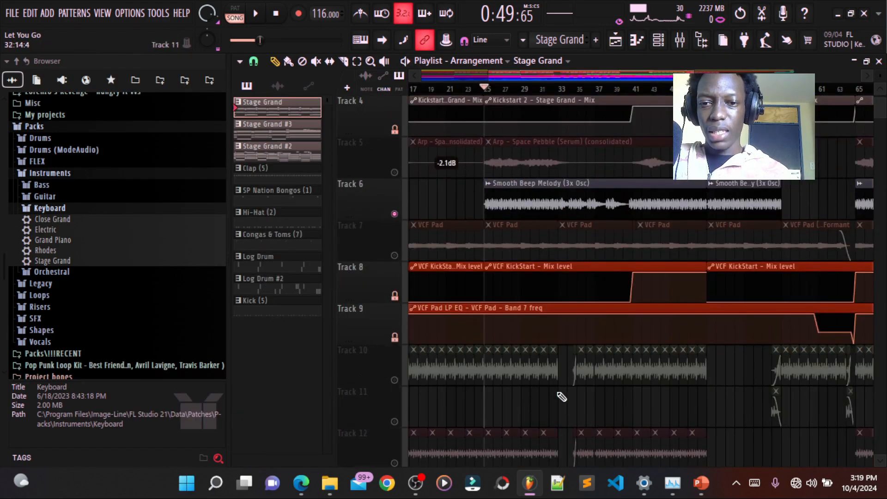
ctrl+right_click(561, 396)
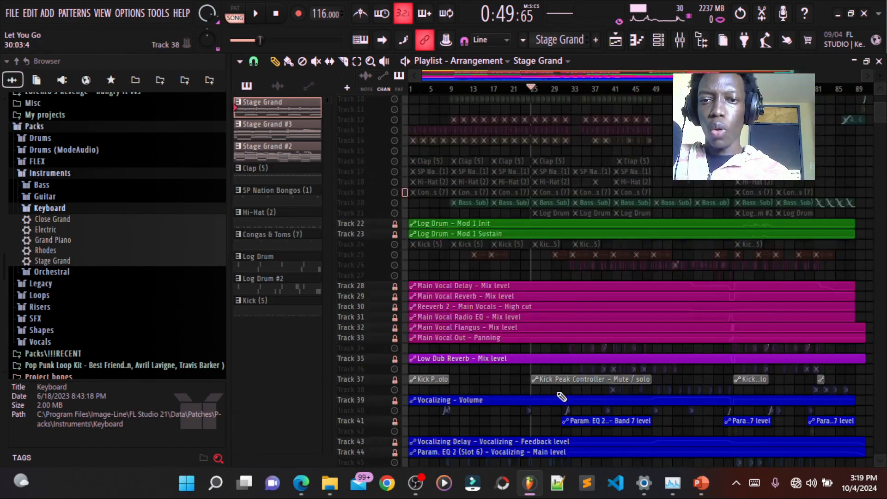
- Solo the Drumetic clap on track 14 and play it from bar 9
scroll(556, 383, up, 6)
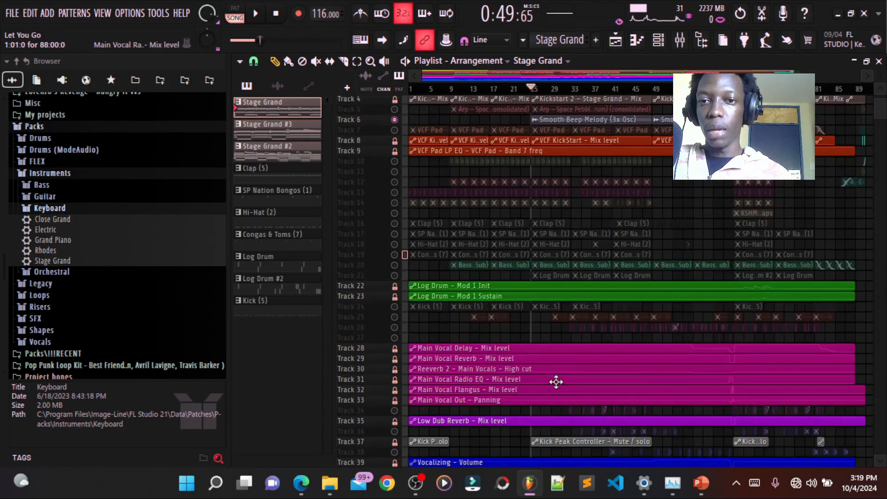
scroll(563, 351, up, 3)
scroll(569, 351, up, 3)
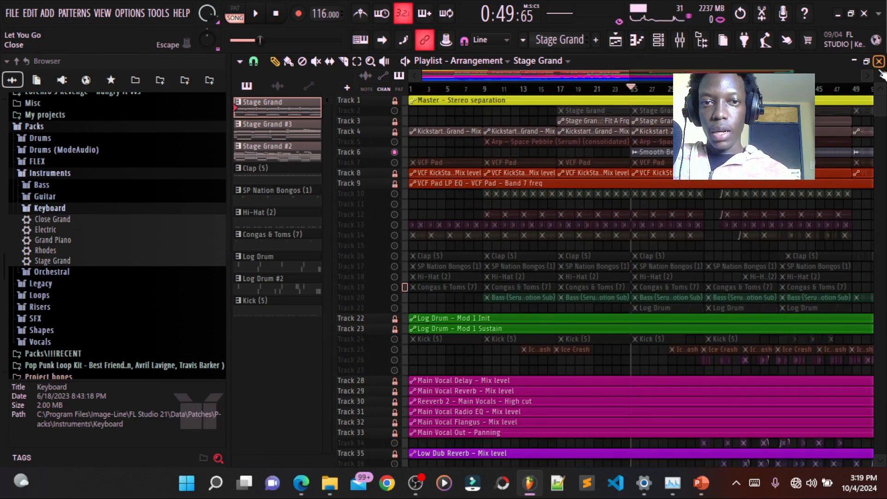
drag(880, 75, 881, 95)
scroll(508, 291, down, 4)
click(489, 88)
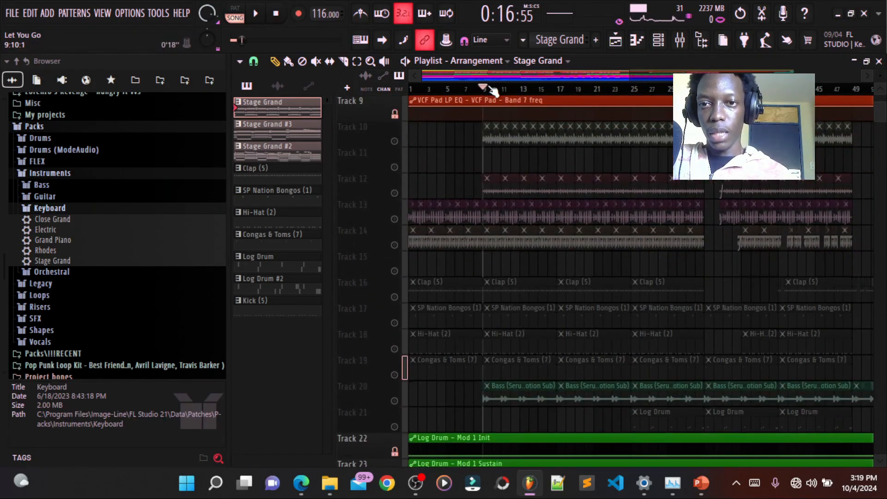
scroll(457, 249, up, 3)
click(394, 245)
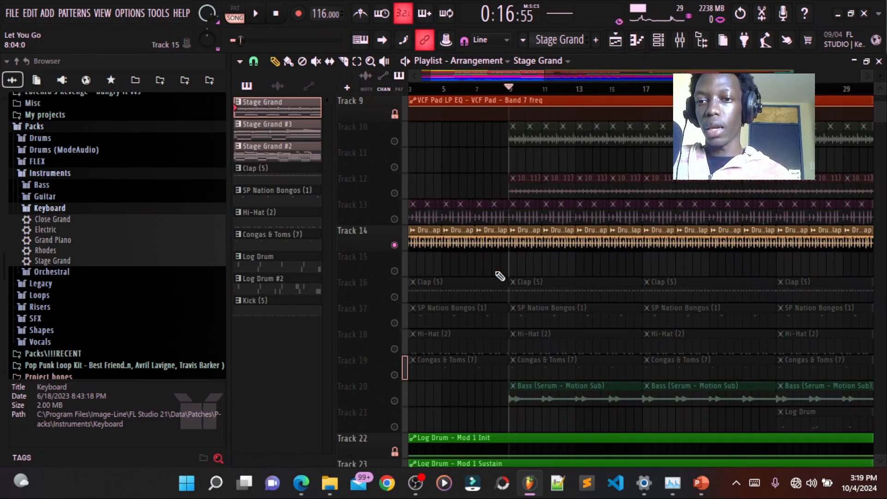
key(space)
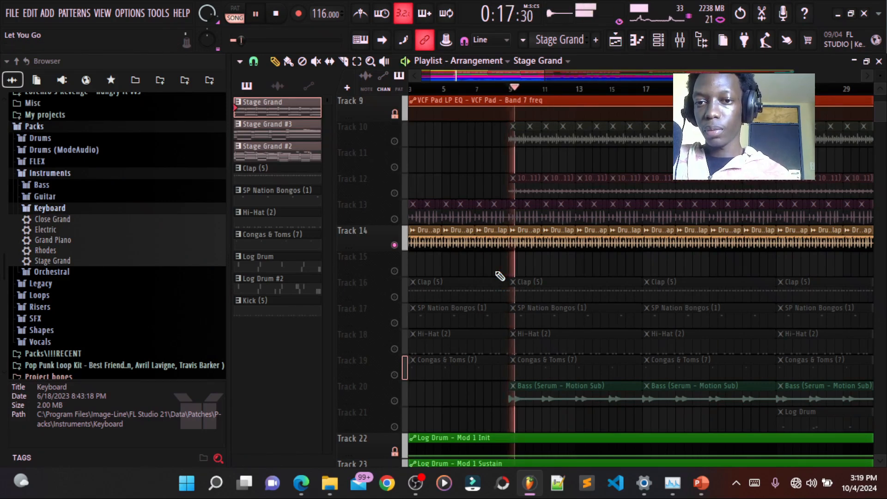
key(space)
- Unmute the 10K VIEWS percussion loops on tracks 13, 12 and 10 and play them with the clap
click(394, 219)
click(394, 193)
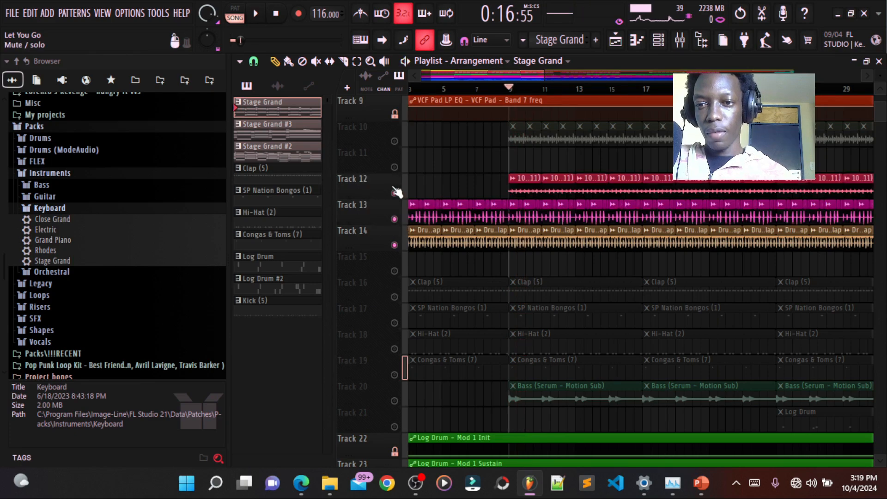
click(394, 142)
key(space)
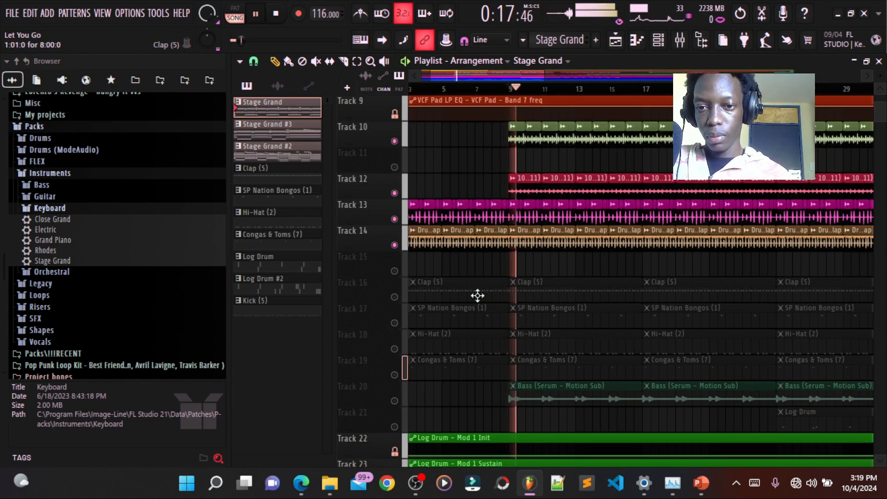
key(space)
- Unmute the Clap, SP Nation Bongos, Hi-Hat and Congas & Toms tracks and play the combined drums from bar 9
click(394, 297)
click(395, 323)
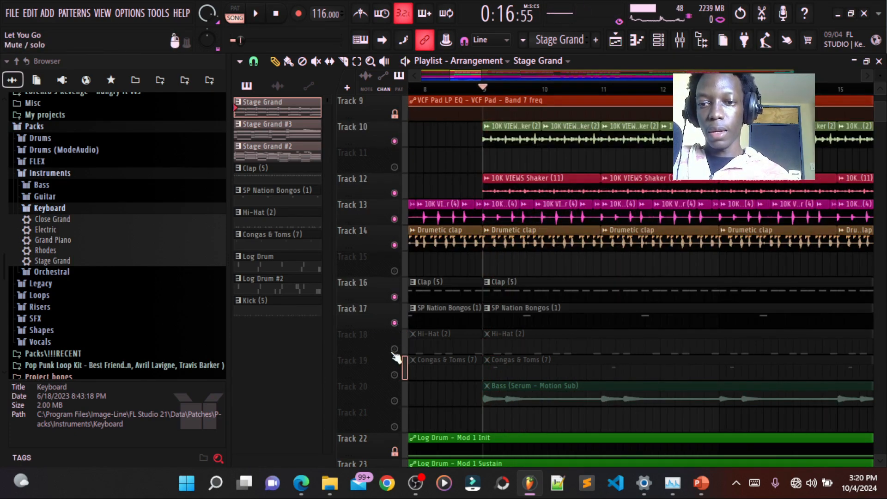
click(395, 349)
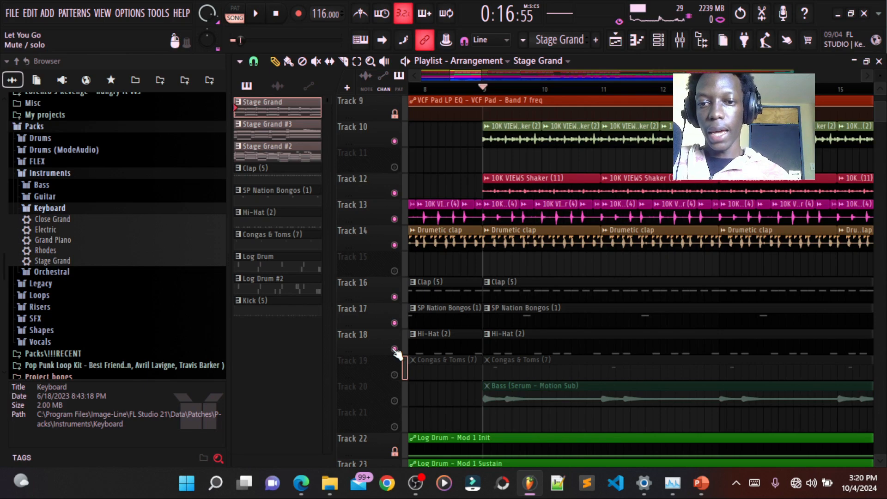
click(395, 374)
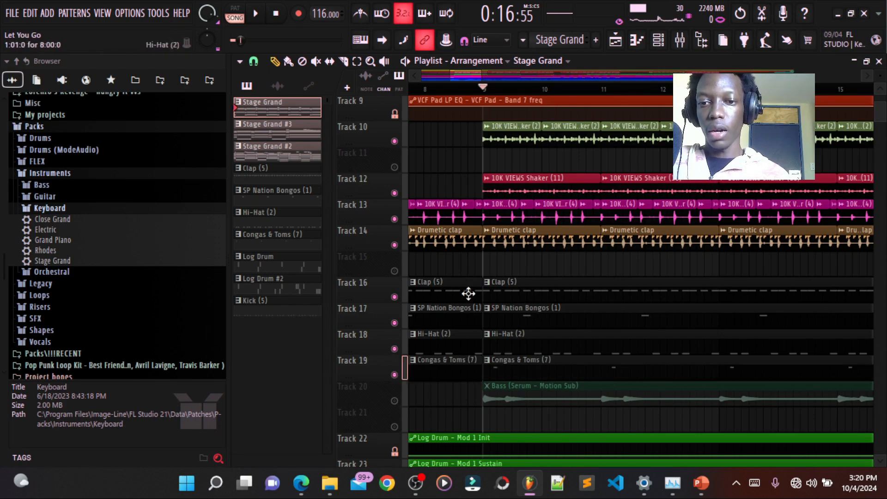
key(space)
- Unmute the Kick on track 24 during playback, listen to the full drums, and stop
scroll(654, 276, down, 4)
ctrl+scroll(652, 274, down, 3)
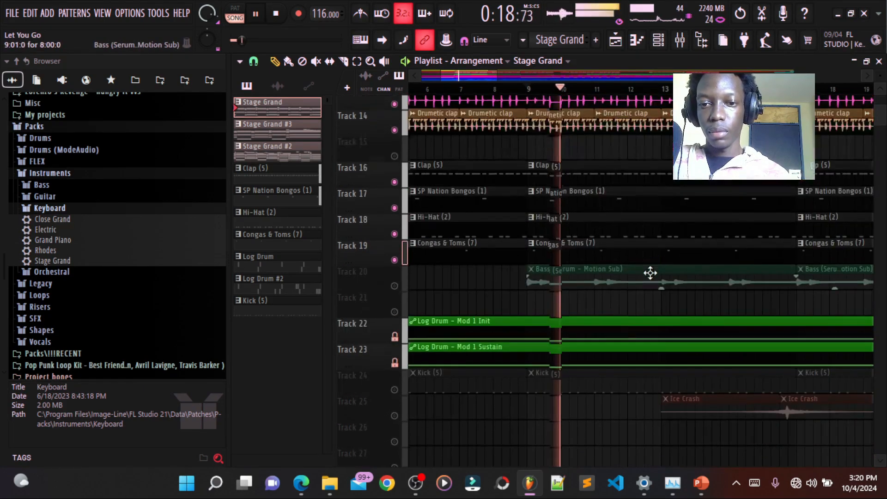
scroll(650, 272, down, 1)
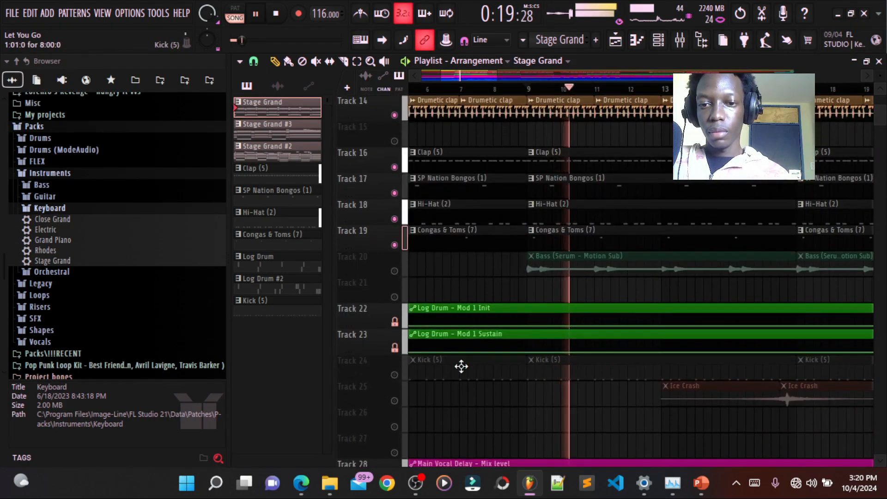
click(394, 375)
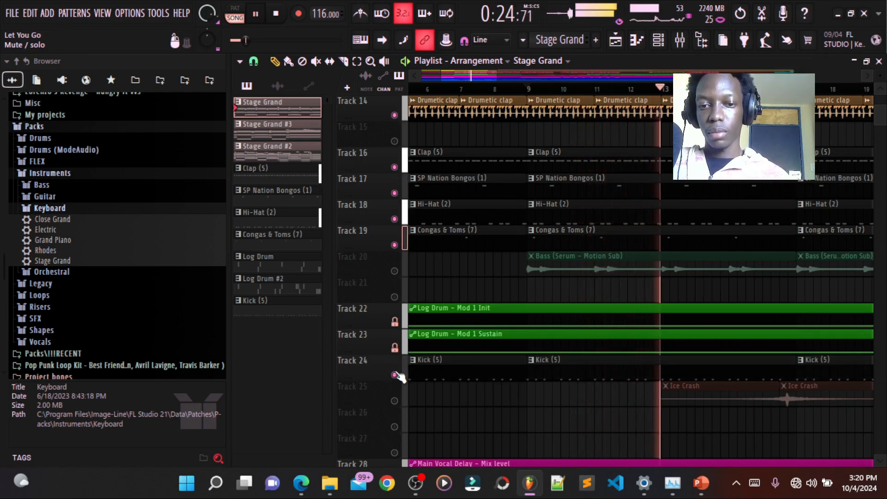
key(space)
- Unmute the Bass and Log Drum on tracks 20 and 21 and play the rhythm section from bar 25
scroll(462, 249, down, 2)
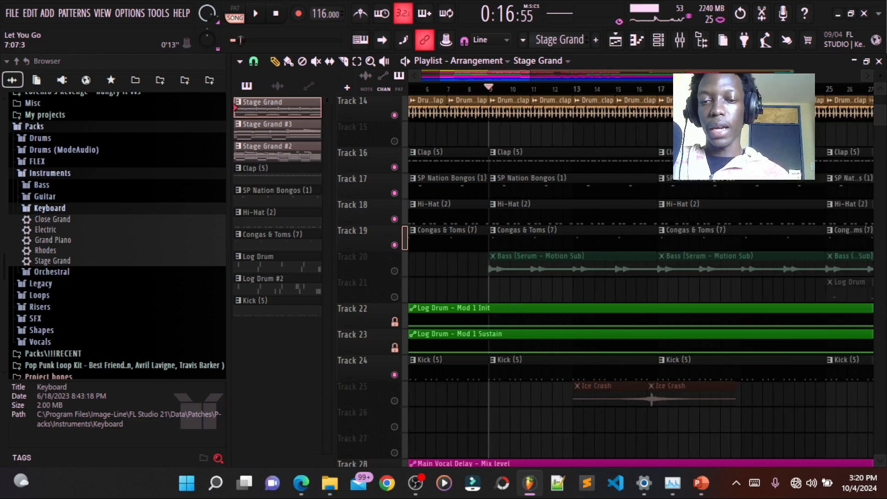
scroll(638, 277, down, 1)
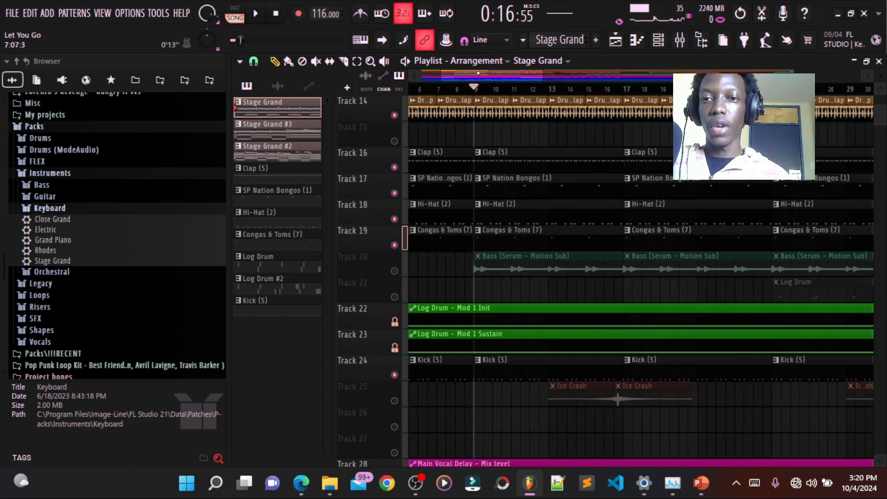
scroll(535, 307, down, 4)
click(394, 271)
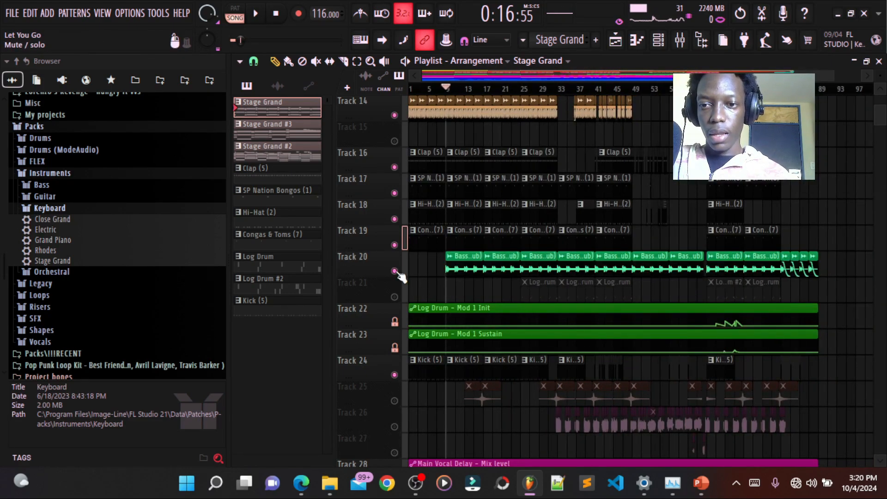
click(394, 297)
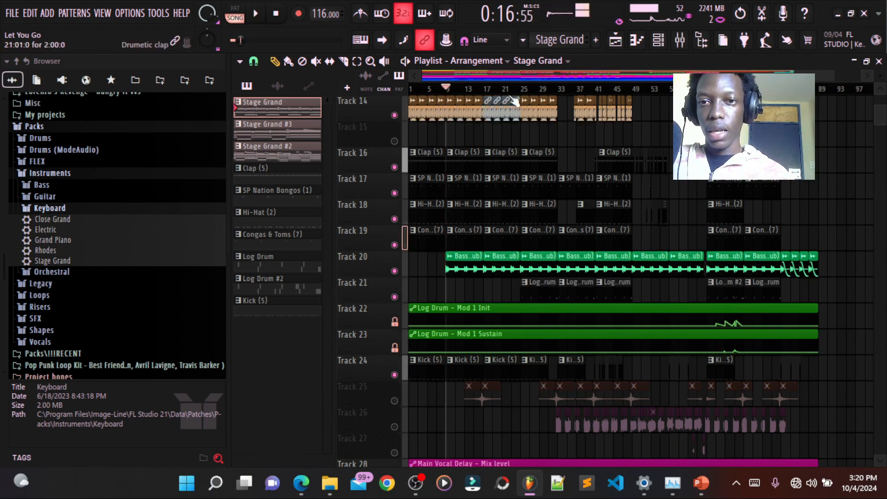
click(525, 88)
key(space)
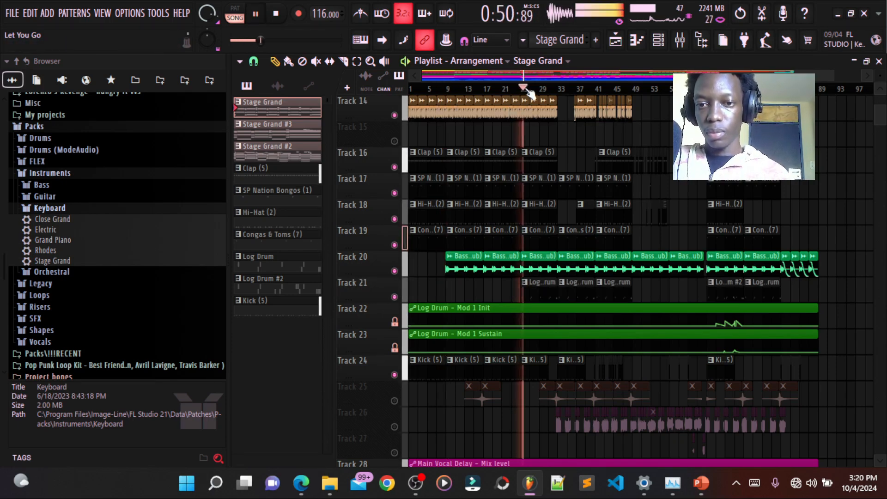
key(space)
- Solo the main vocal clips on track 26 and show the Main Vocals effects chain in the mixer
scroll(508, 249, down, 3)
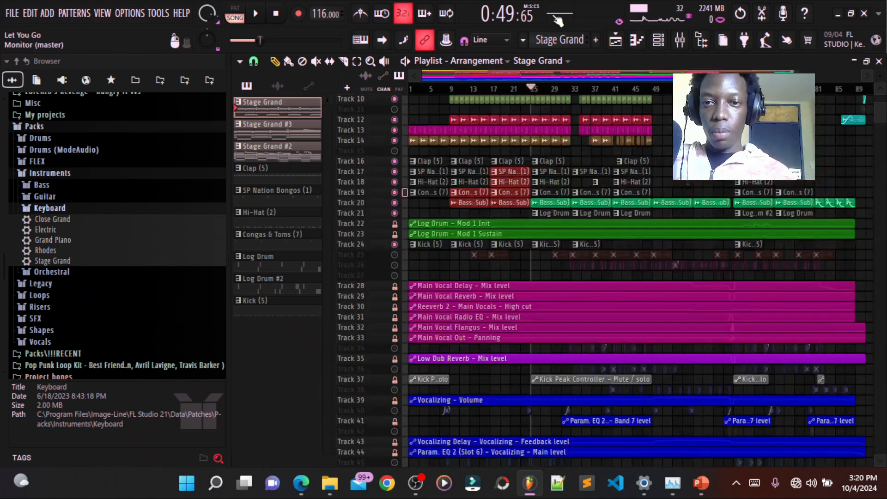
scroll(405, 283, up, 3)
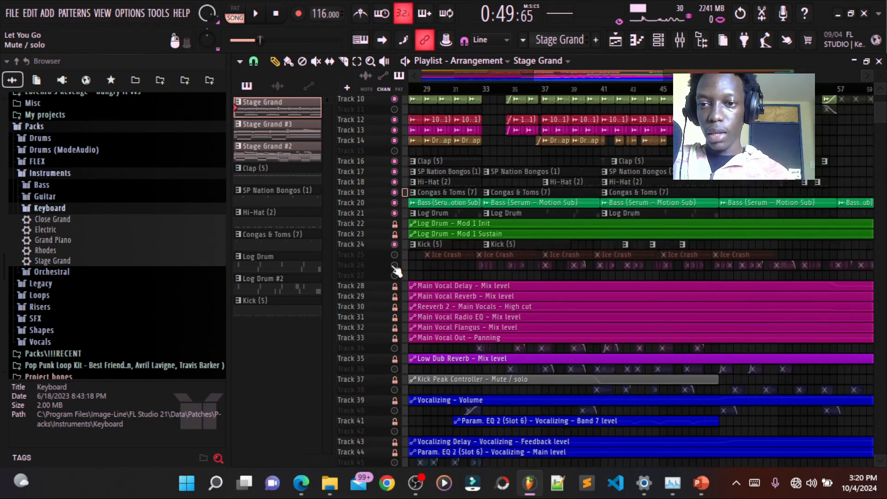
key(F9)
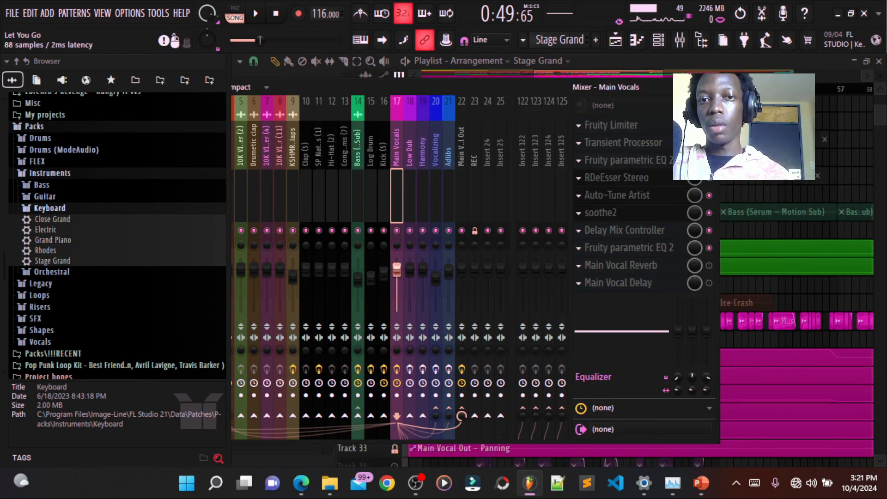
- Play the soloed main vocals on track 26 from just before bar 33, and stop
click(714, 87)
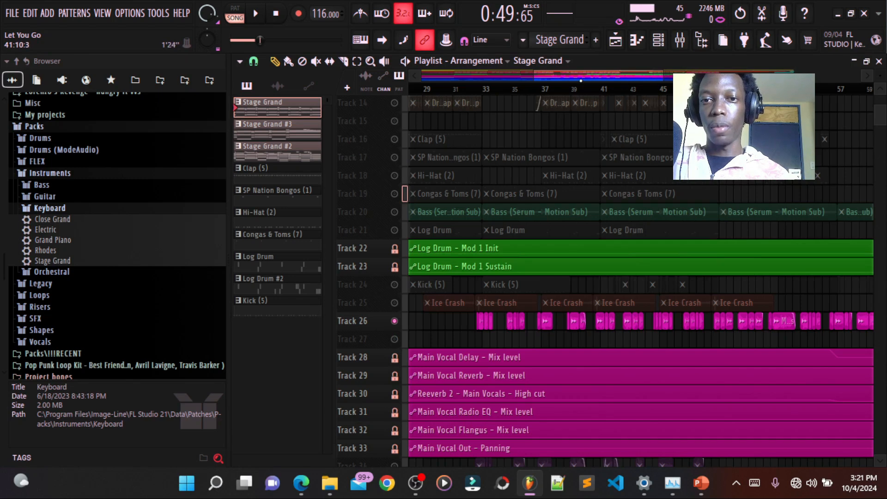
scroll(405, 194, up, 1)
scroll(701, 89, up, 1)
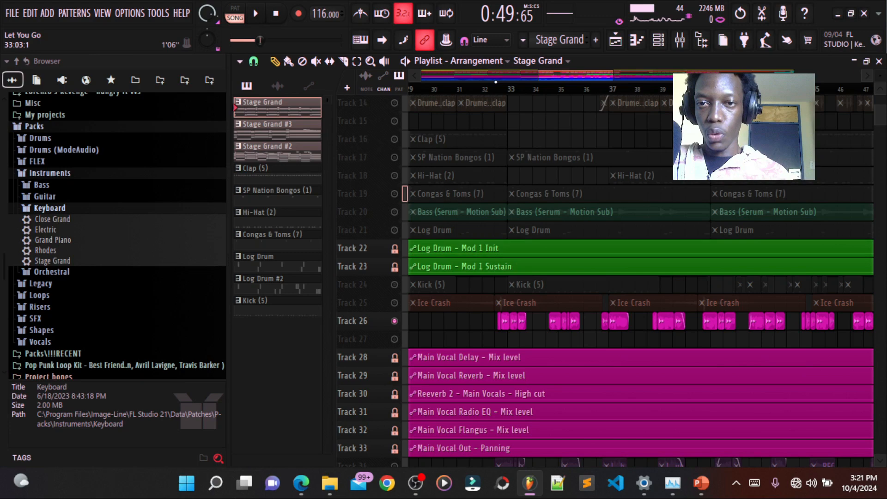
click(494, 89)
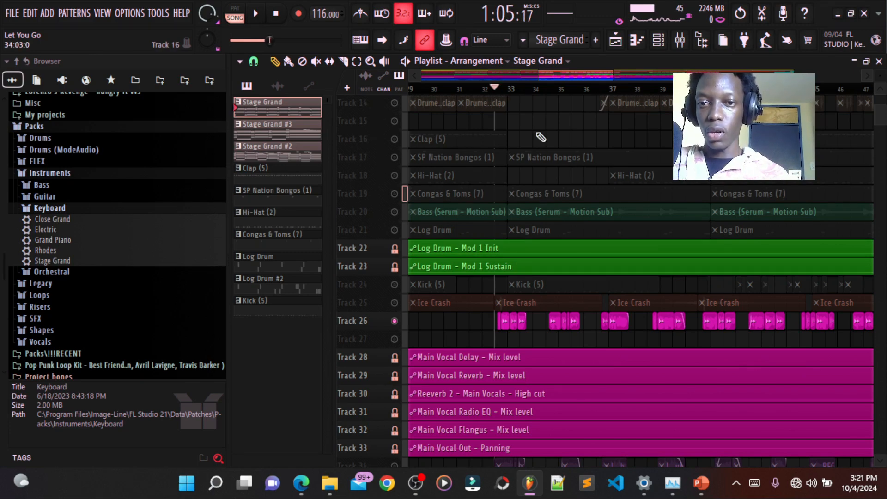
key(space)
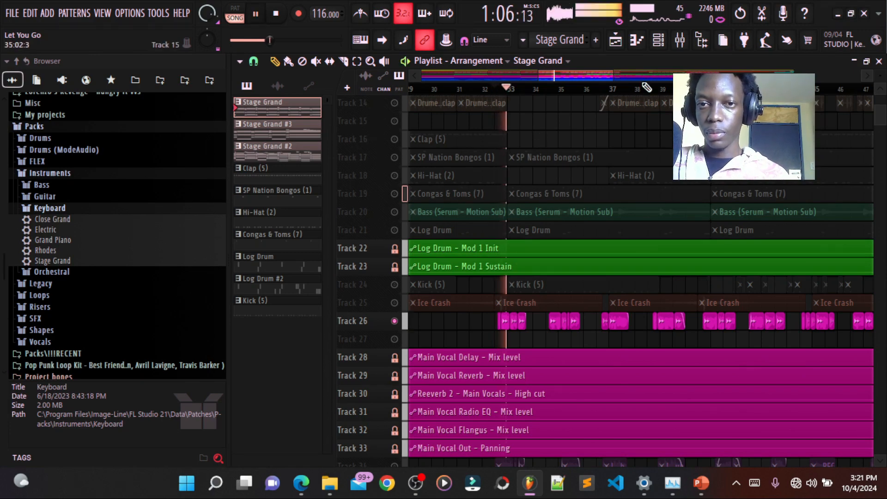
click(688, 42)
key(space)
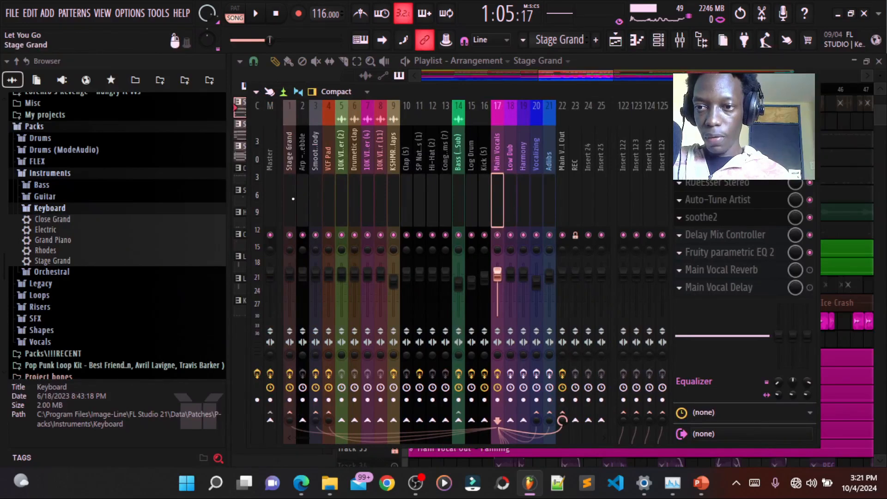
- Disable the effect slots on mixer tracks 1 to 16, reselect Main Vocals and close the mixer
drag(293, 199, 485, 199)
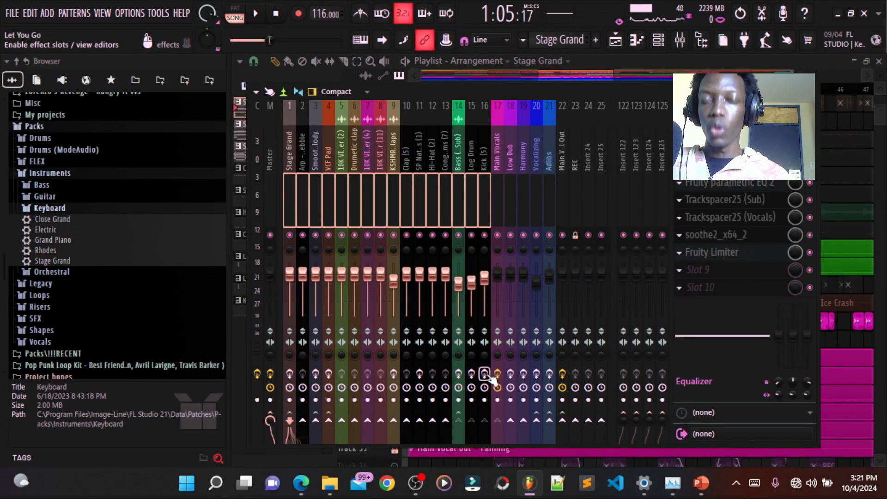
click(498, 199)
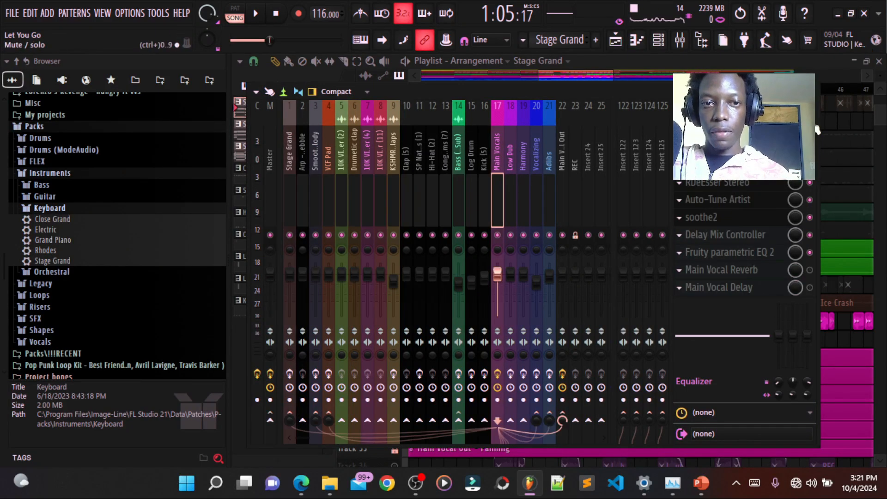
click(817, 95)
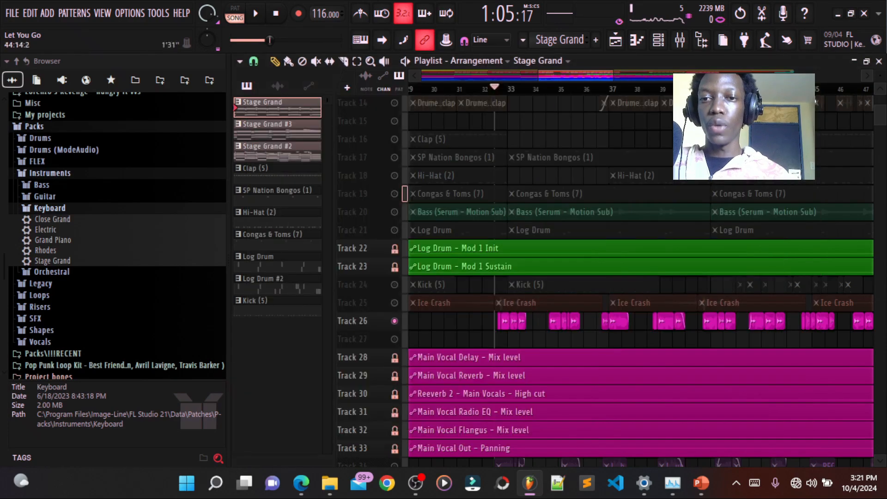
- Turn on the metronome, play the main vocals from just before bar 33, and stop
scroll(555, 93, up, 3)
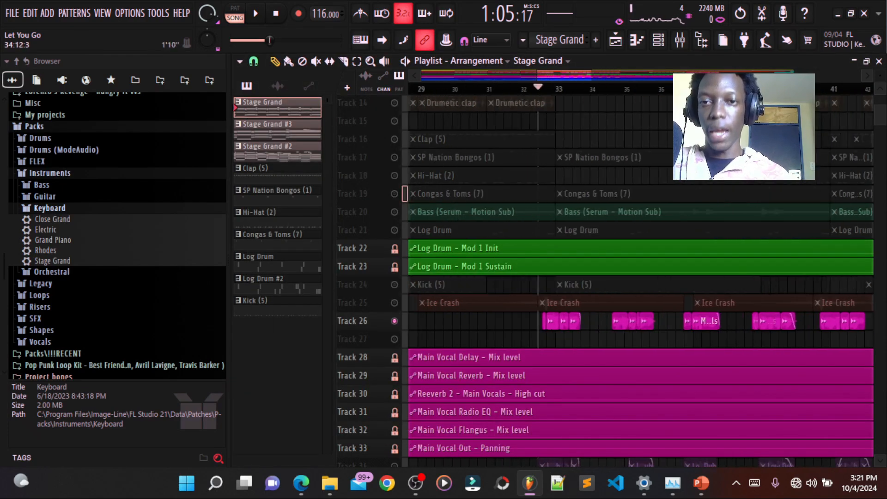
key(ctrl+m)
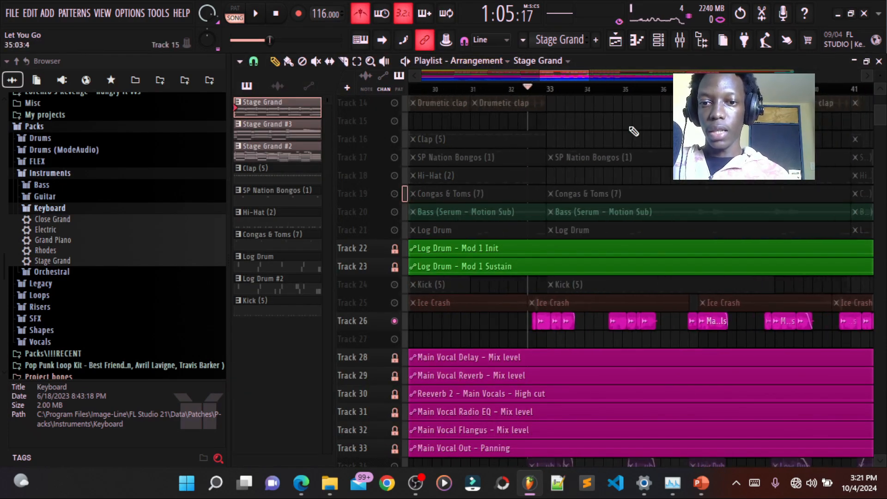
key(space)
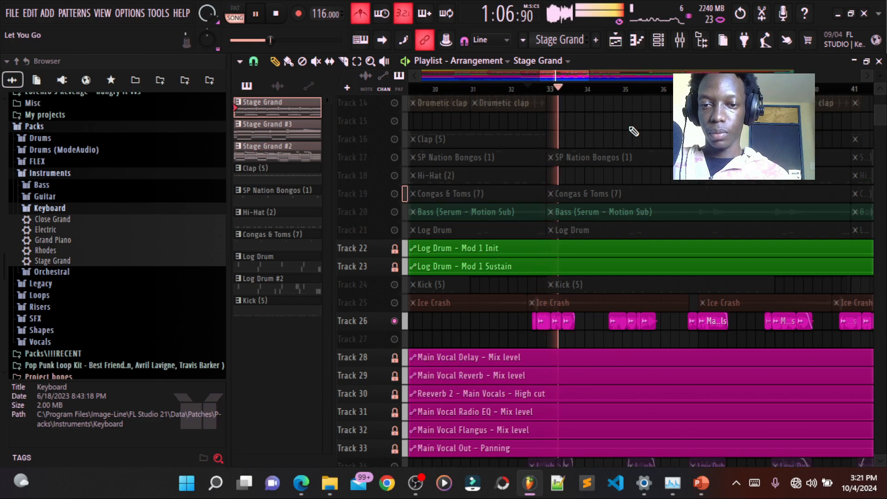
key(space)
- Show the Fruity Limiter on Main Vocals in the mixer while the vocals play, and close it
key(F9)
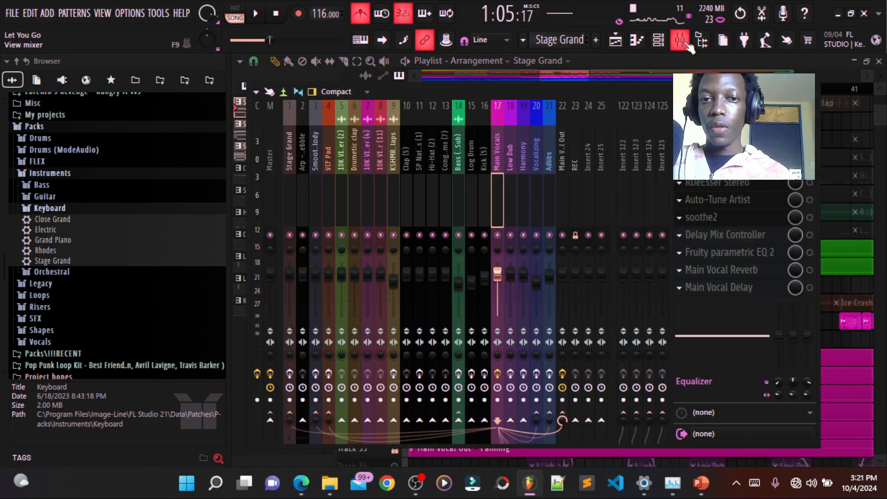
click(721, 165)
key(space)
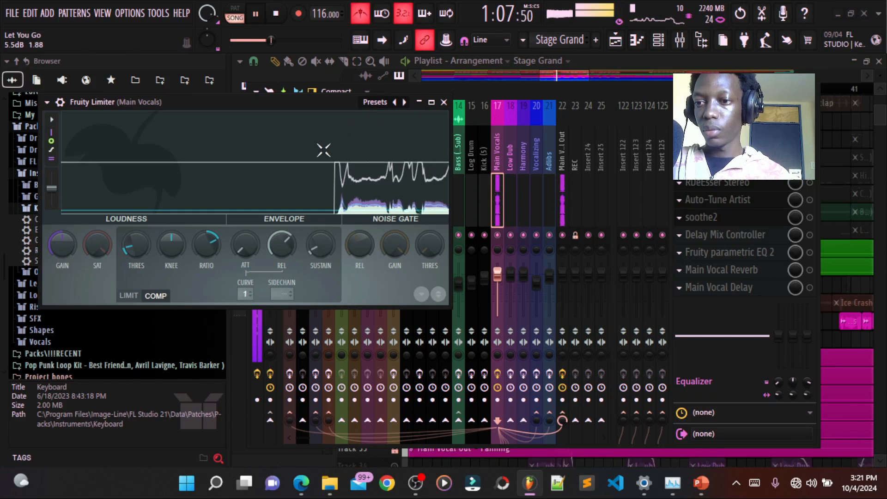
key(space)
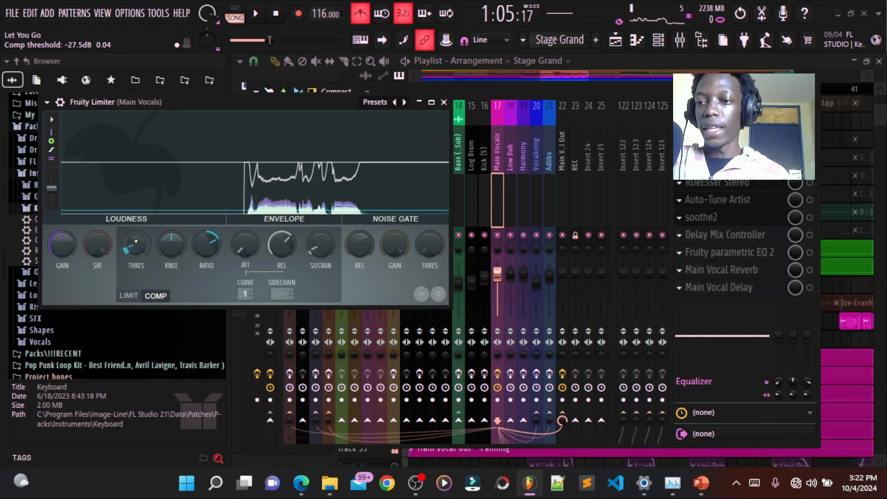
click(444, 102)
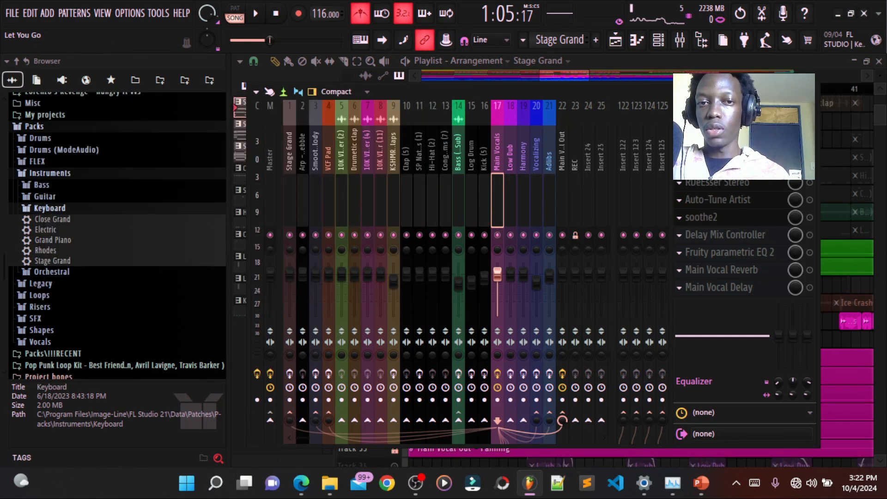
click(812, 91)
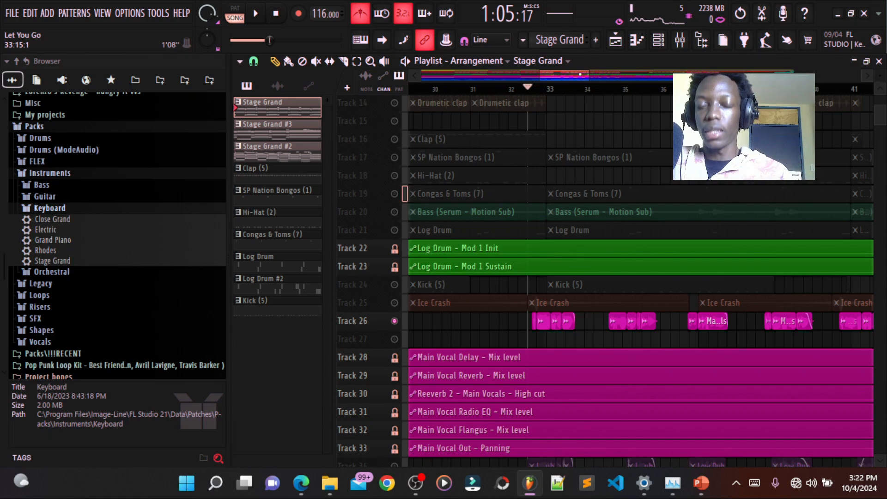
- Replay the main vocal clips in the playlist, stop, and bring up the Main Vocals effects chain
drag(581, 74, 587, 76)
key(space)
scroll(470, 319, down, 2)
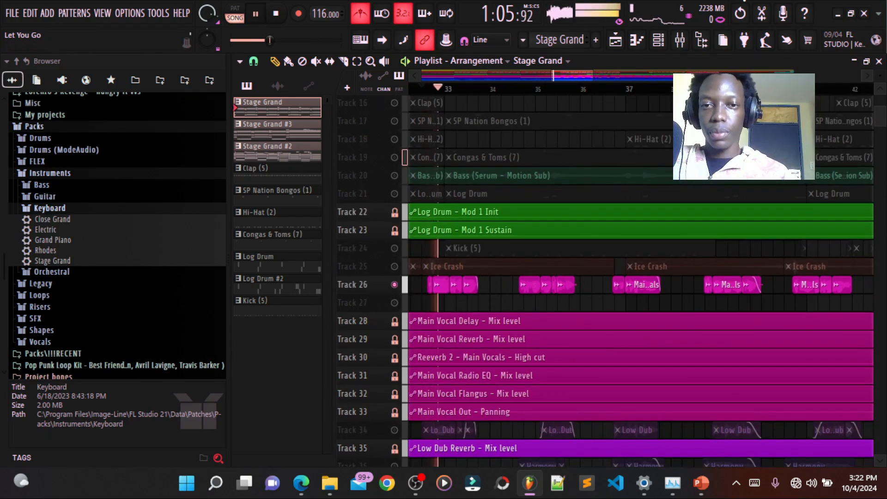
click(681, 41)
key(space)
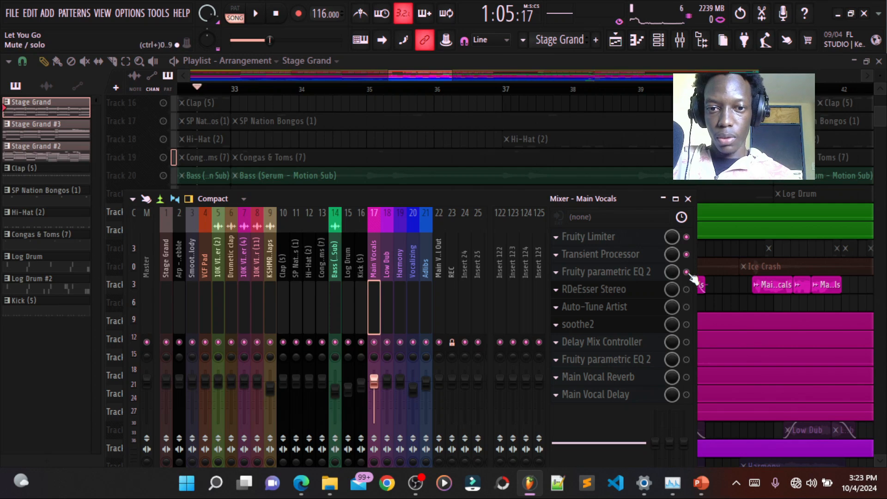
- Show the first Fruity parametric EQ 2 on Main Vocals during vocal playback, and close it
click(607, 272)
key(space)
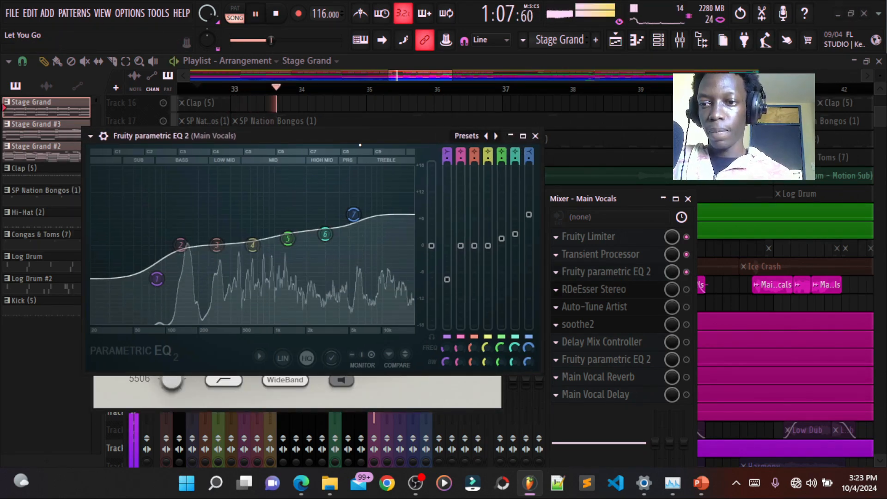
key(space)
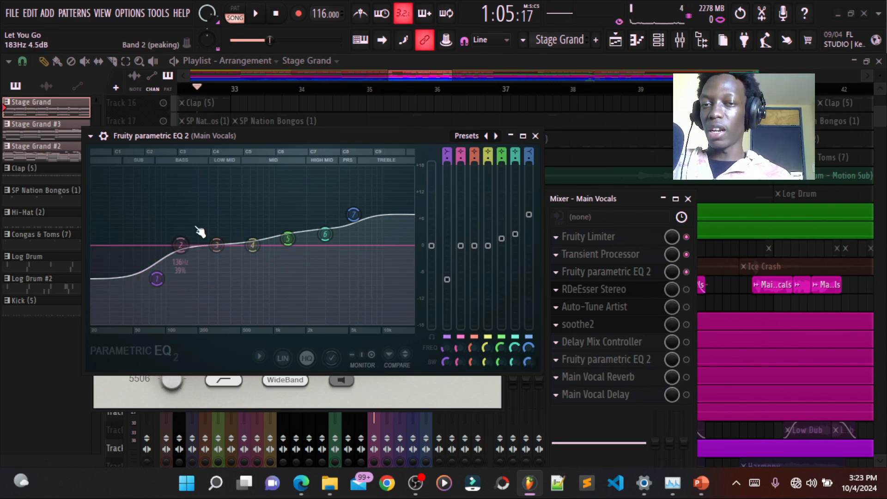
click(536, 136)
- Enable RDeEsser Stereo on Main Vocals, close its editor and the mixer, and play the de-essed vocals
click(687, 289)
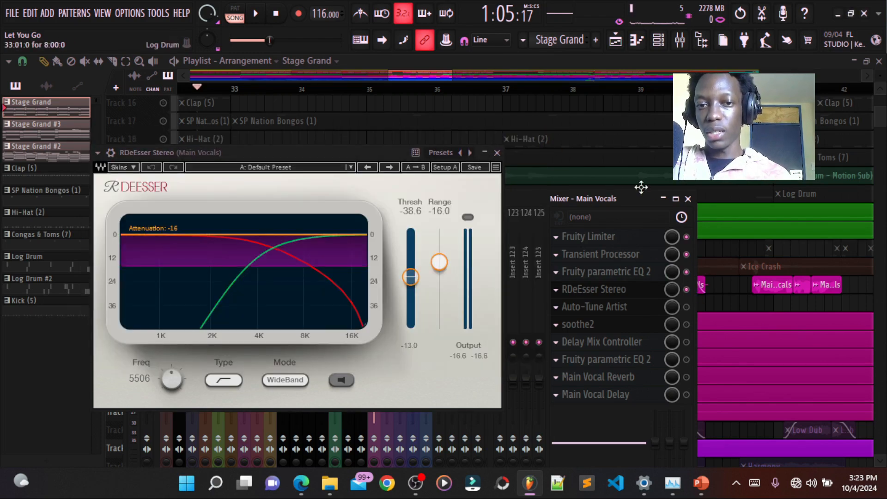
click(688, 199)
click(497, 153)
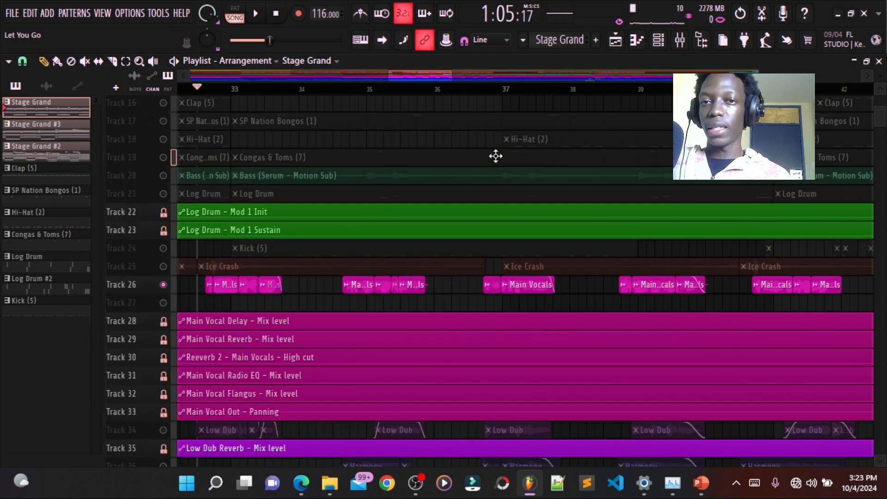
click(679, 39)
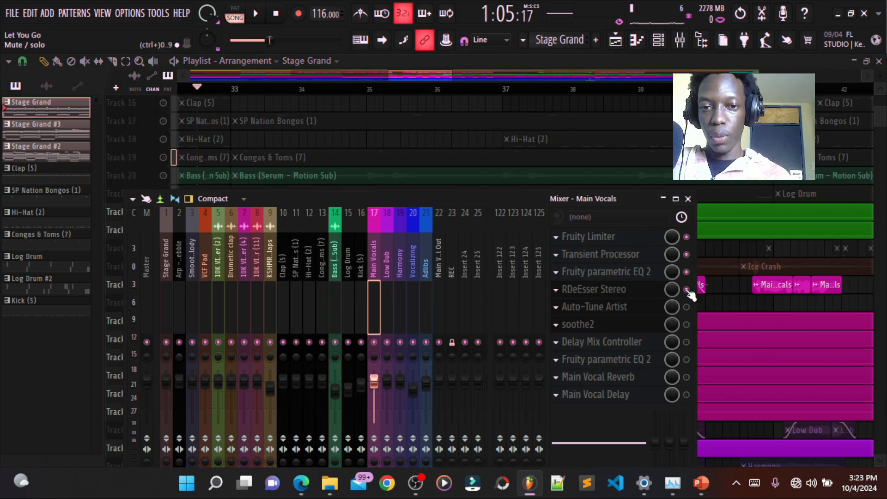
click(687, 199)
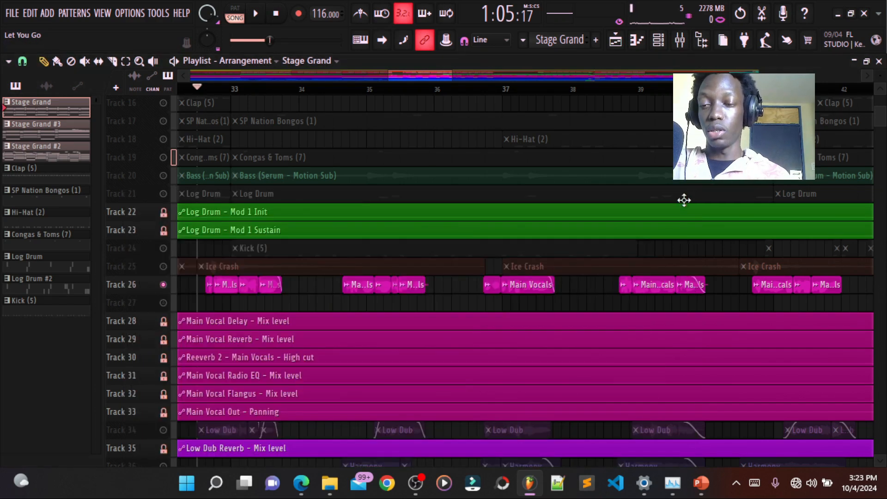
key(space)
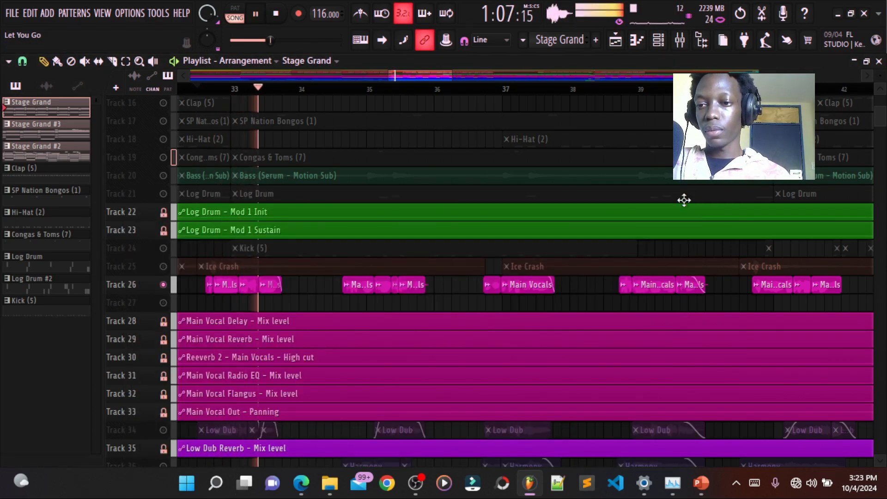
key(space)
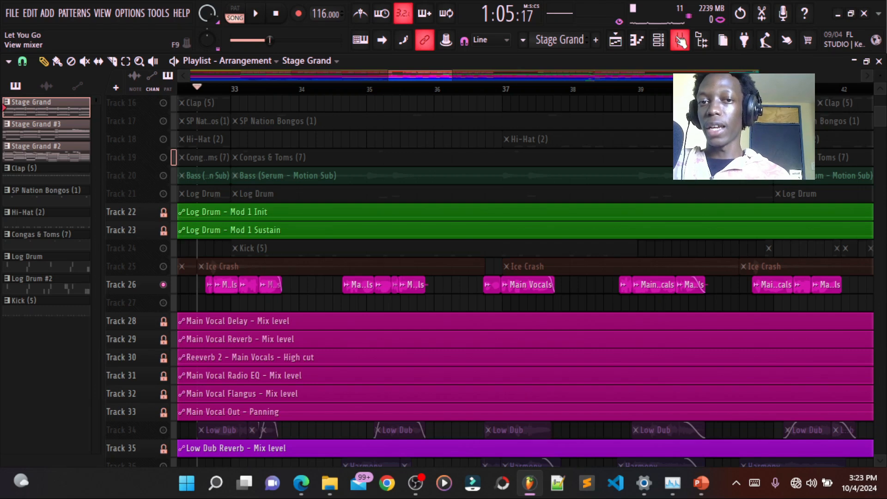
- Check the Main Vocals effects chain in the mixer and replay the vocals with the de-esser active
click(681, 41)
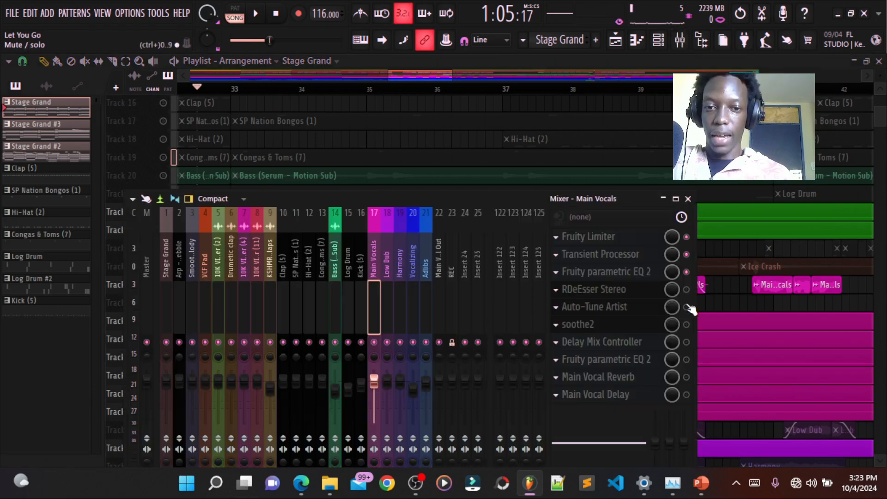
click(689, 199)
key(space)
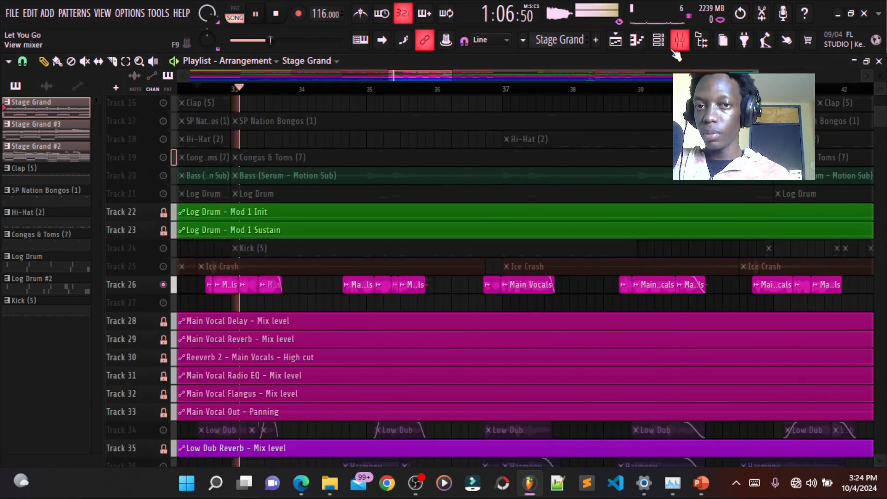
key(space)
- Enable Auto-Tune Artist on Main Vocals, close the mixer and play the tuned vocals
click(679, 47)
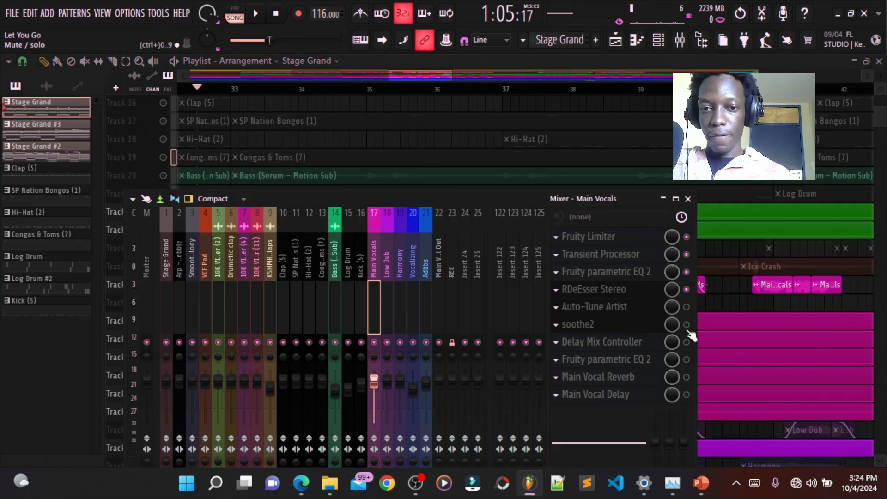
click(689, 199)
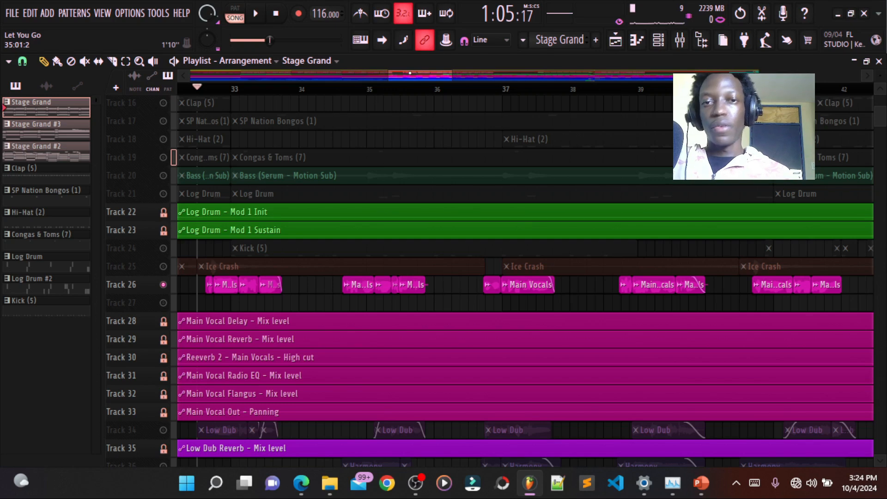
key(space)
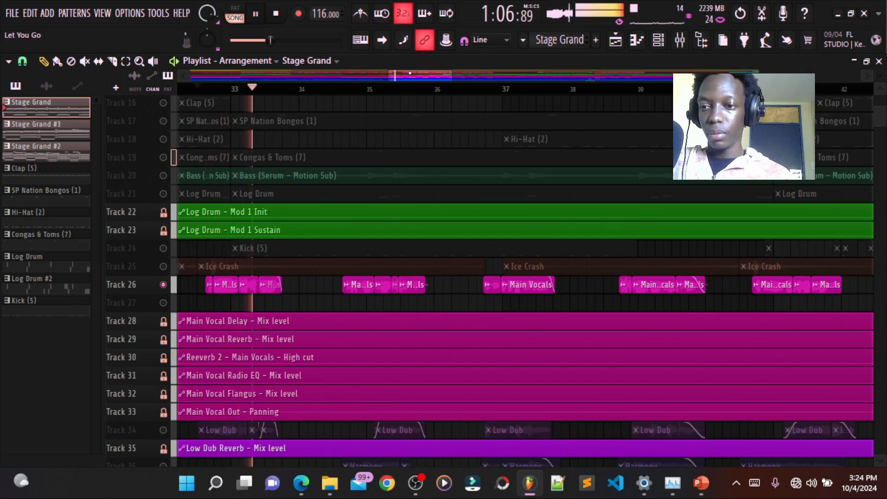
key(space)
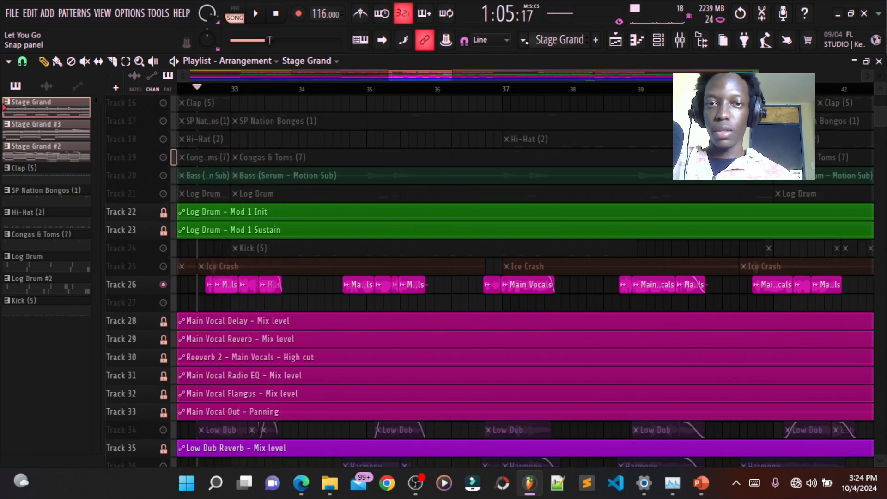
- Enable soothe2 on Main Vocals in the mixer and open its editor
click(680, 41)
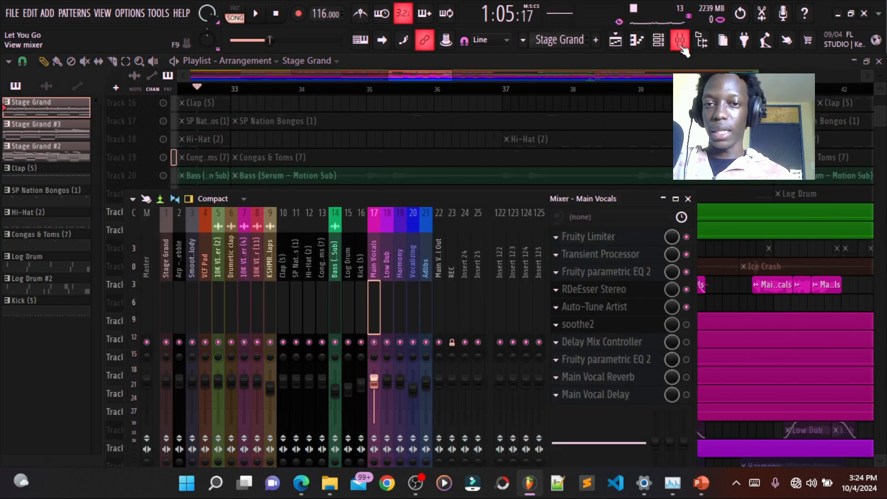
click(686, 324)
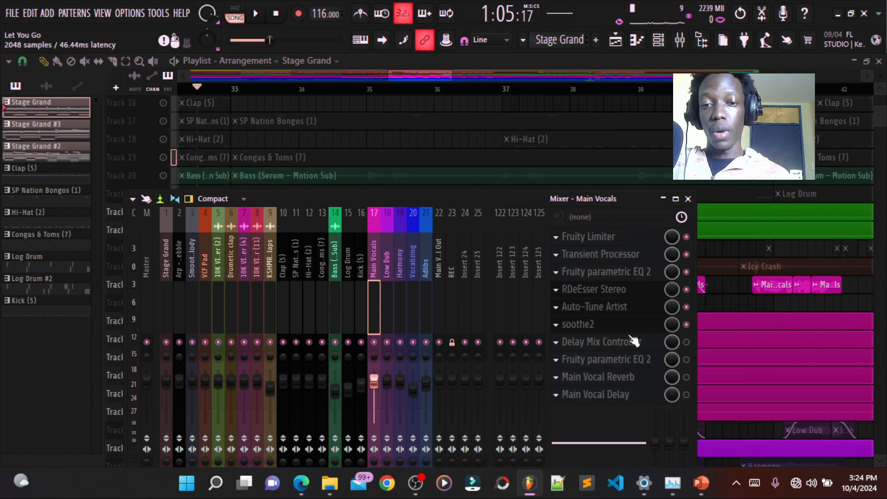
click(625, 328)
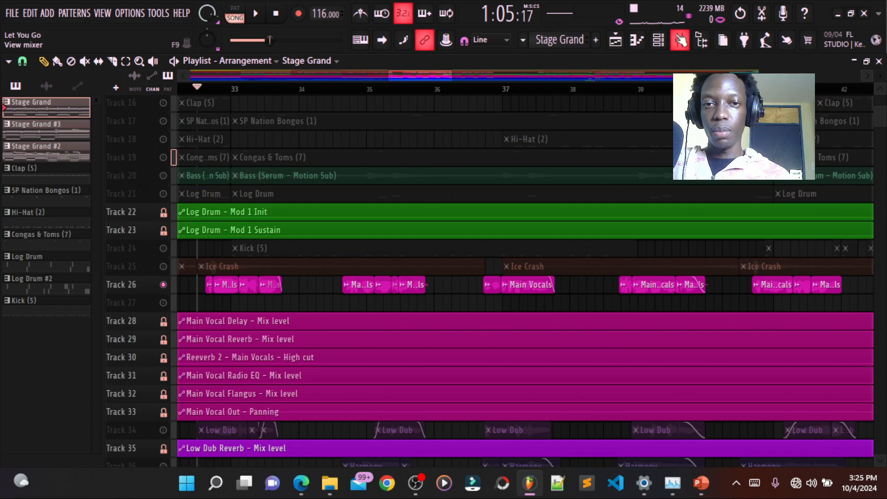
- Reopen the soothe2 editor on Main Vocals from the mixer and play the vocals while watching its processing curve
click(679, 40)
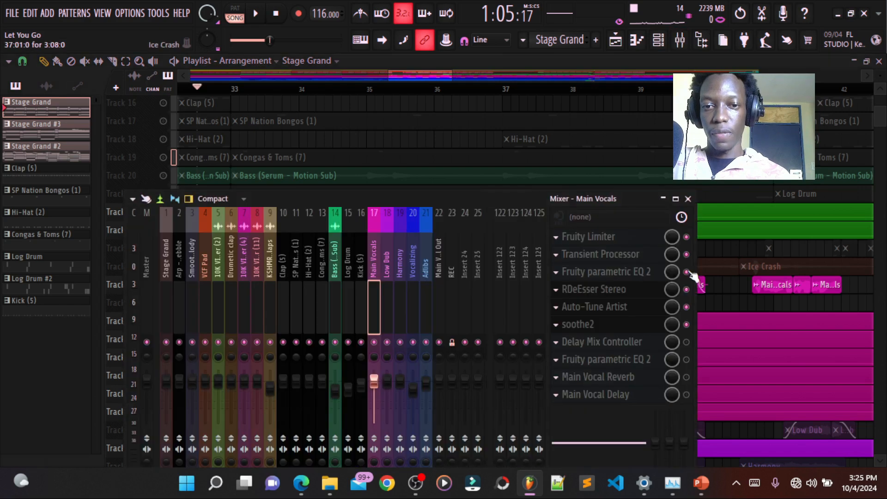
click(626, 329)
key(space)
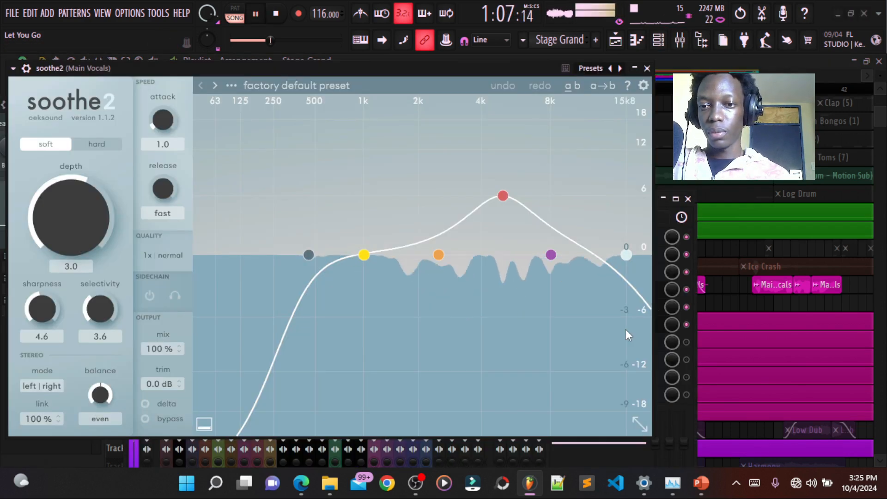
key(space)
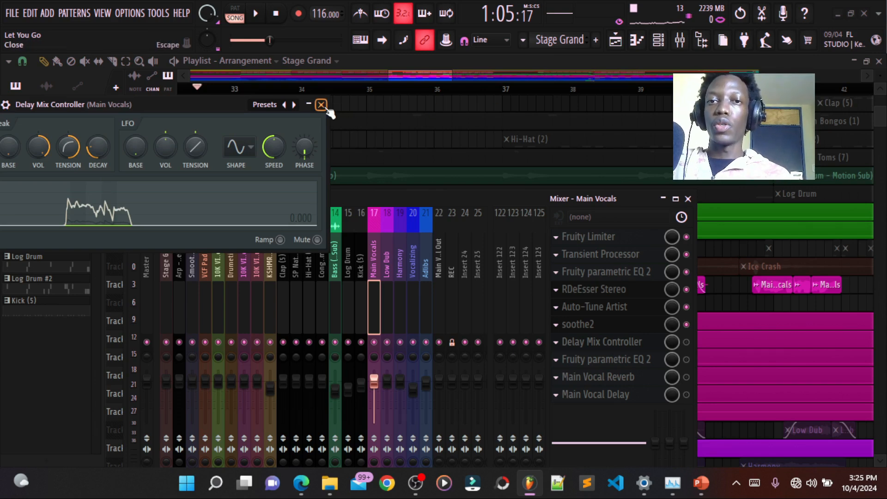
- Save the project and close the Delay Mix Controller editor and the mixer
key(ctrl+s)
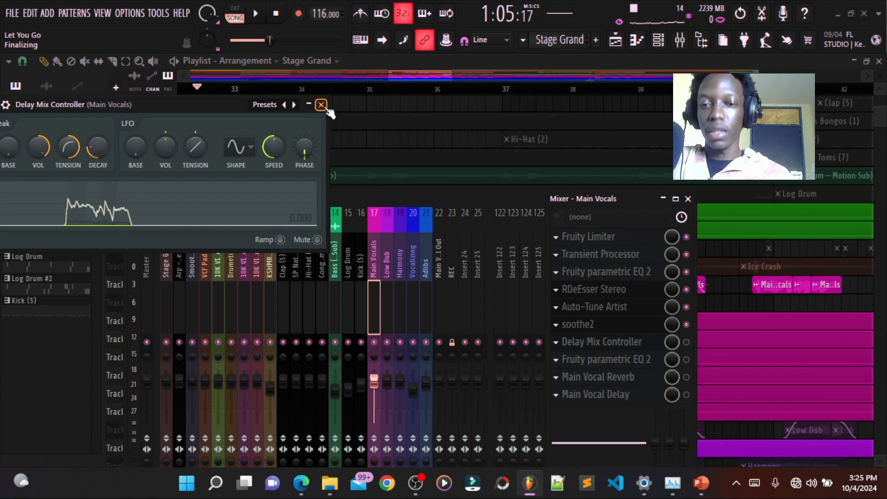
click(324, 106)
click(688, 198)
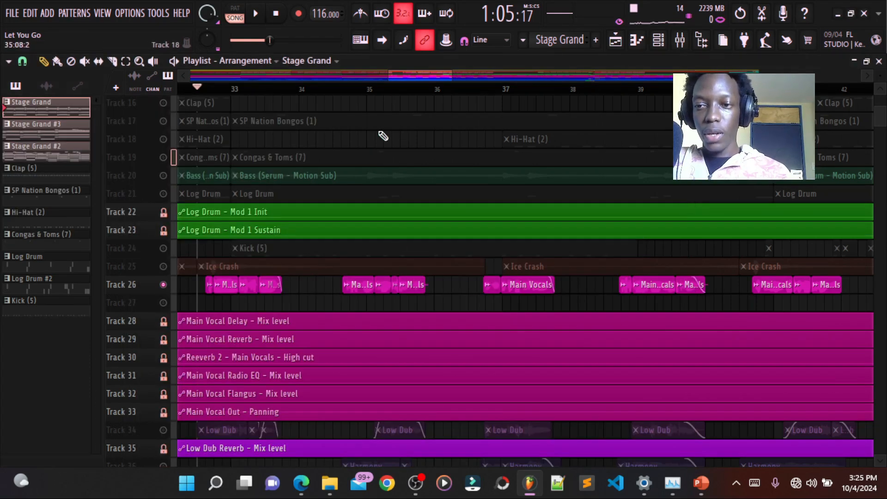
- Enable the second Fruity parametric EQ 2 on Main Vocals, inspect its curve, and play the equalized vocals
click(680, 40)
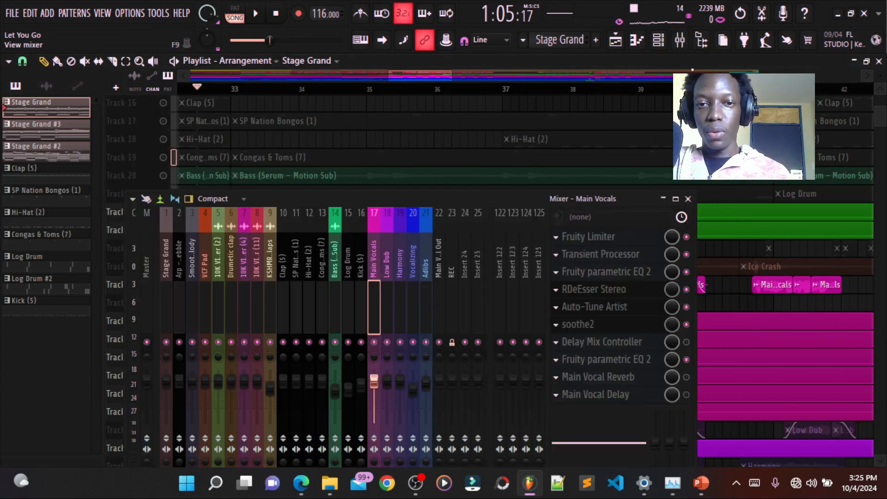
click(636, 365)
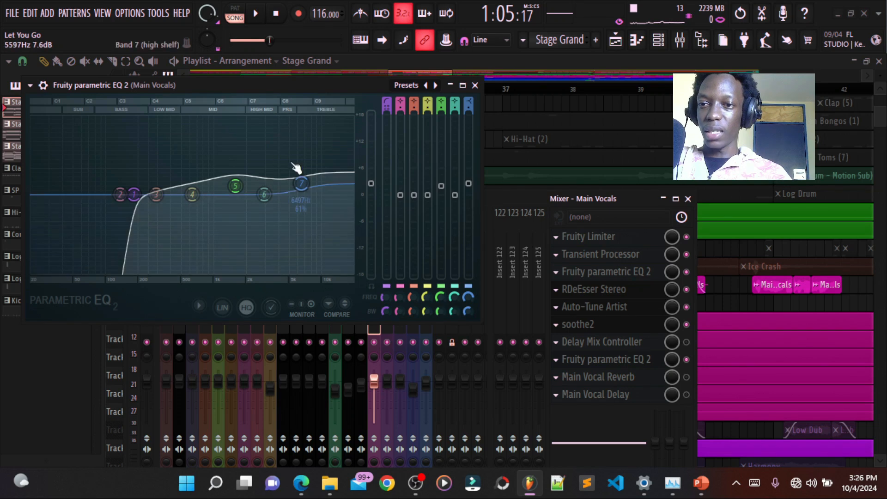
click(475, 85)
click(688, 198)
key(space)
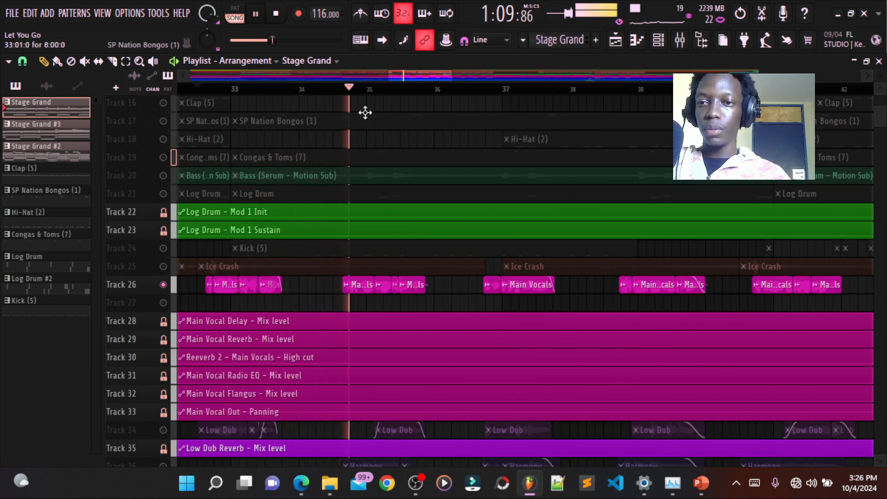
scroll(372, 89, down, 2)
scroll(428, 246, down, 1)
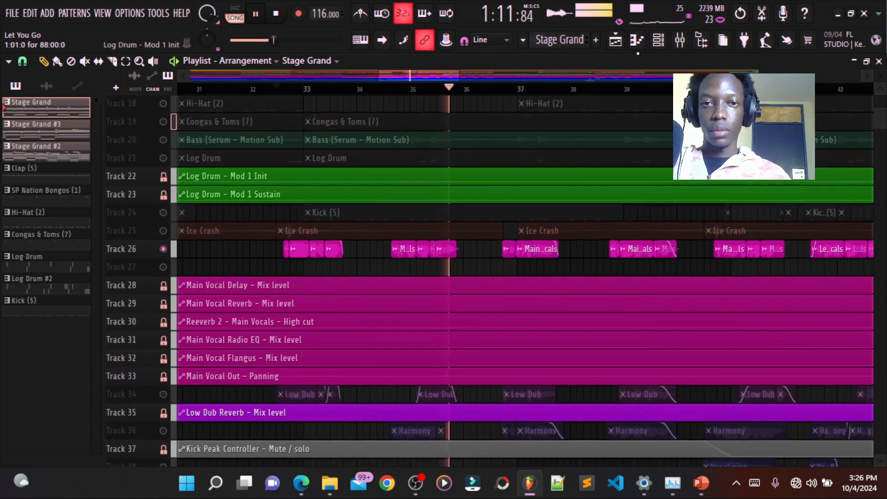
key(space)
- Show the Low Dub effects chain in the mixer, and audition Low Dub with the Main Vocals playlist track muted
click(680, 39)
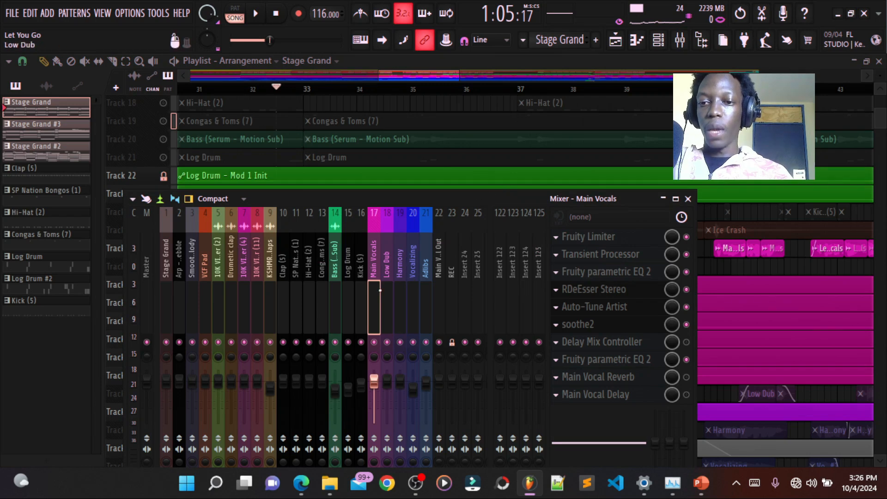
click(388, 258)
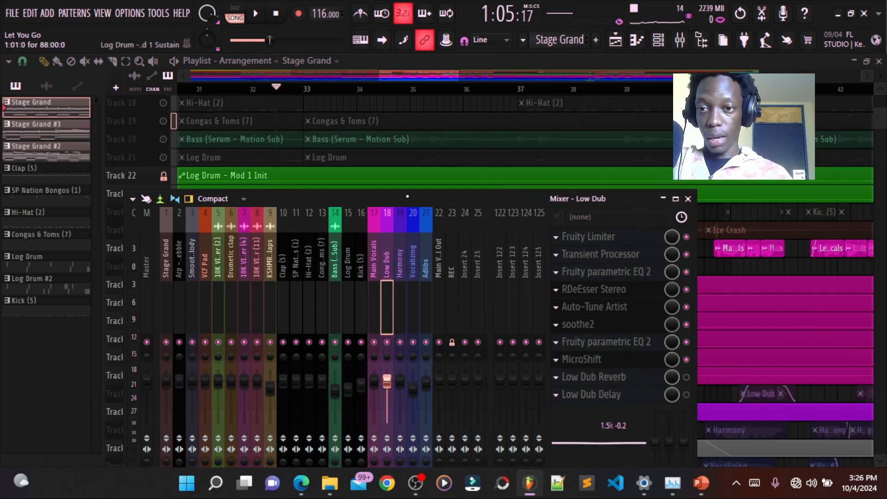
click(688, 199)
key(space)
click(164, 249)
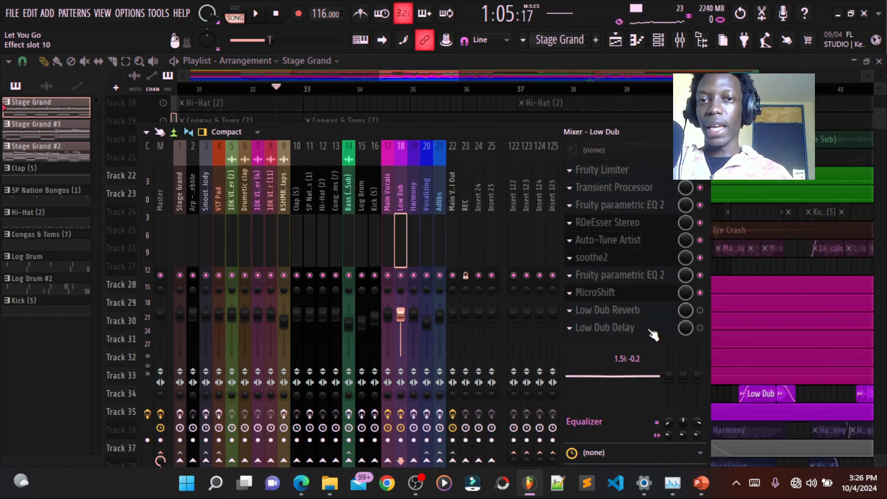
- Inspect the Fruity parametric EQ 2 curve on Low Dub, and close its editor and the mixer
click(647, 275)
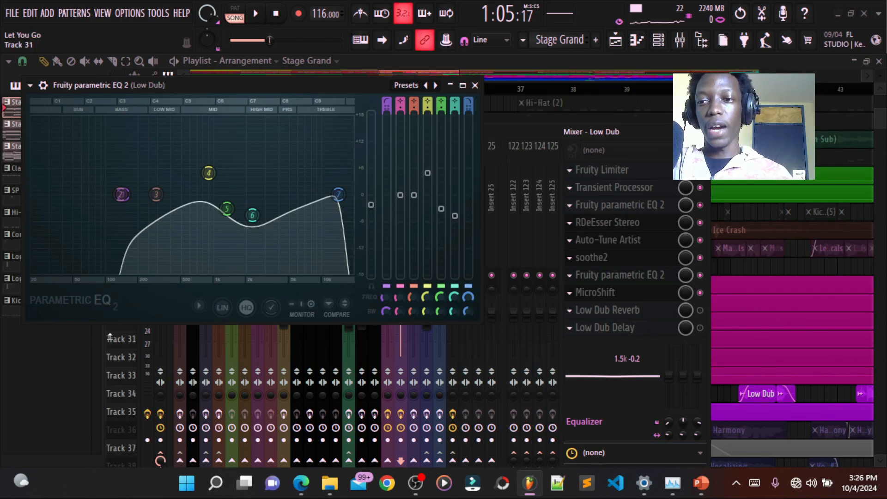
click(475, 85)
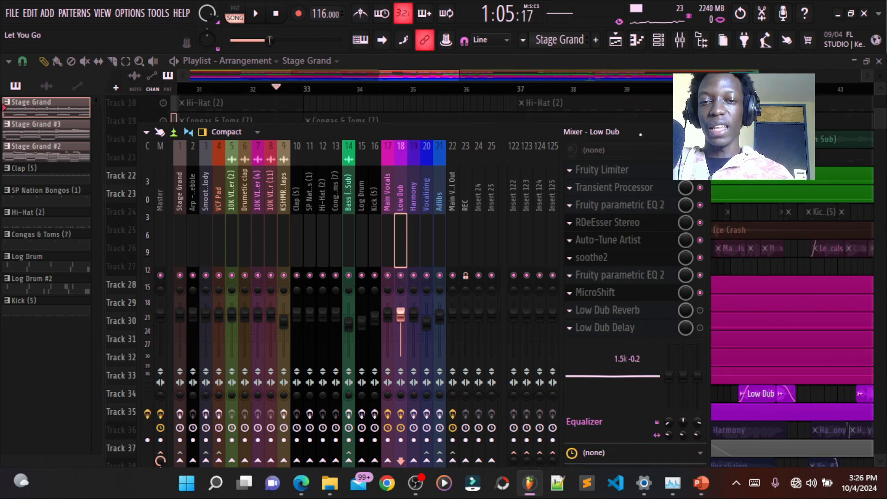
click(703, 132)
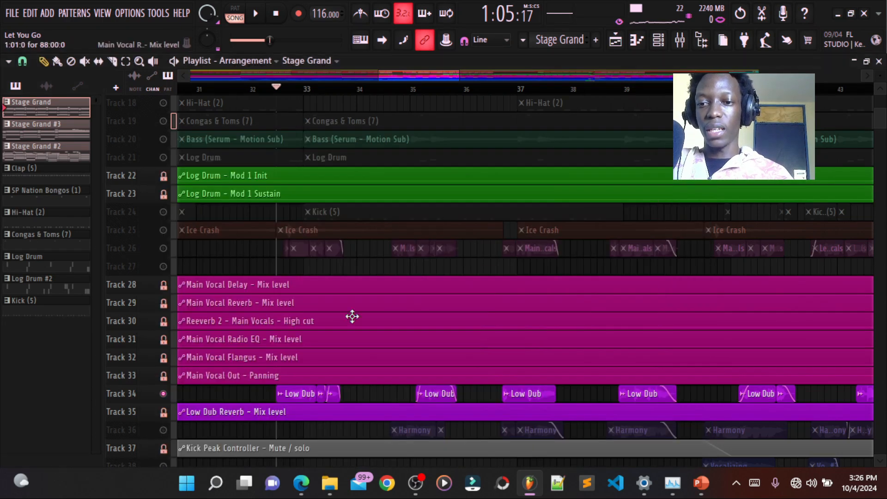
- Unmute the Main Vocals playlist track, mute Low Dub, and play the main vocals alone
click(165, 249)
click(164, 394)
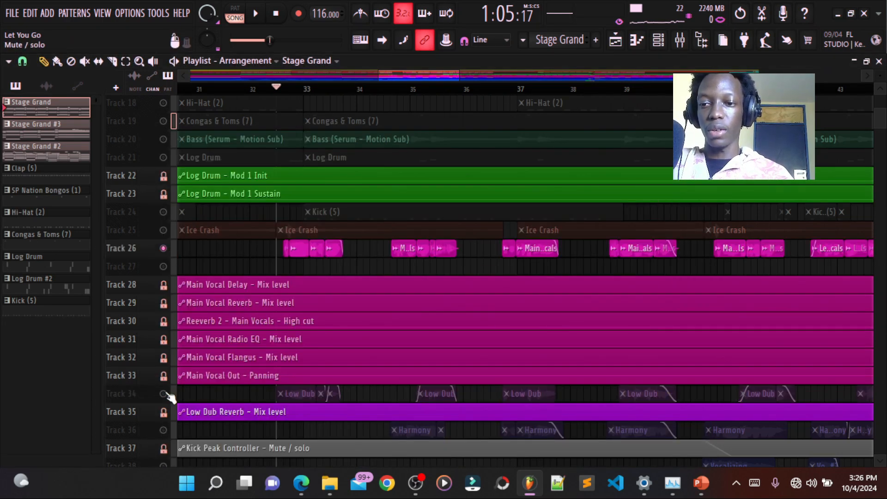
key(space)
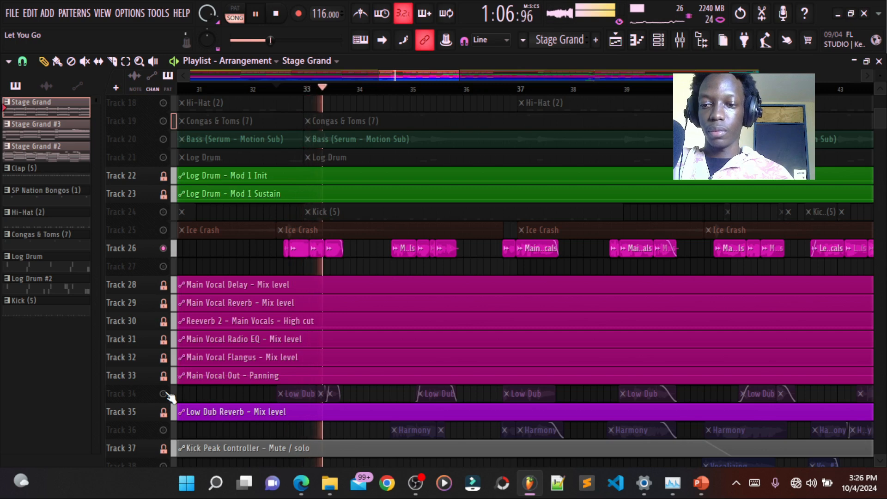
key(space)
- Unmute the Low Dub playlist track and play it together with the main vocals
click(164, 394)
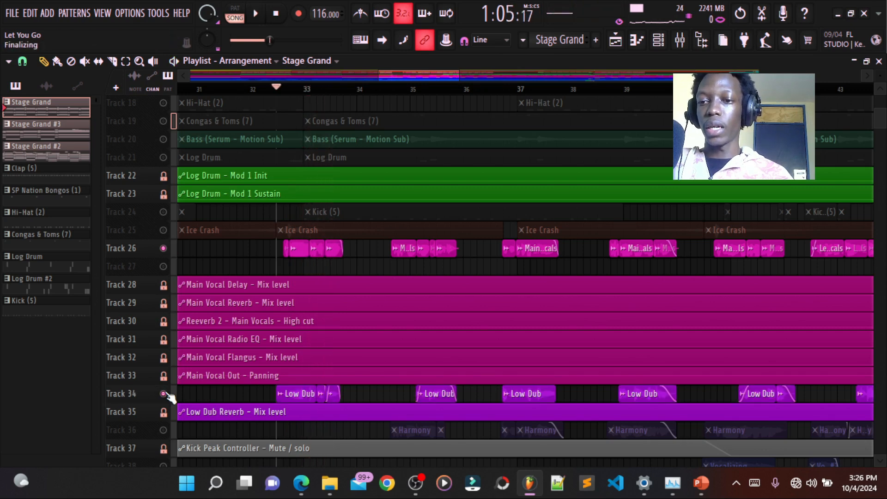
key(space)
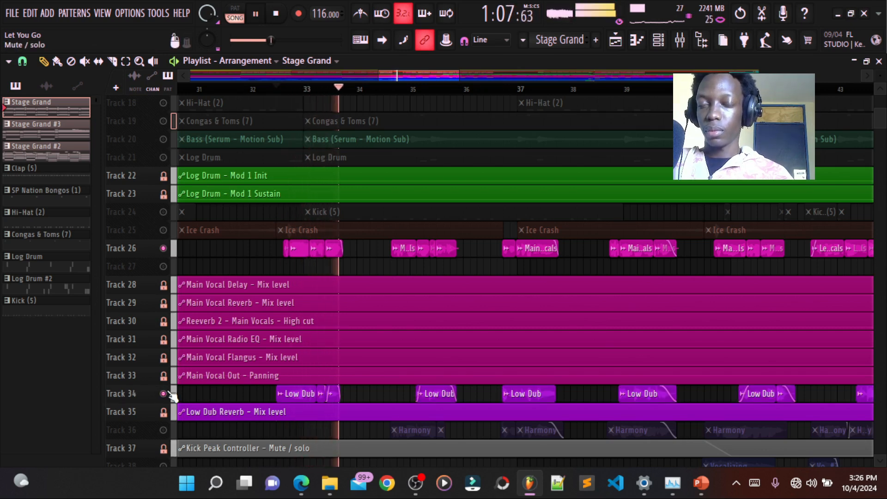
key(space)
- Unmute the Harmony playlist track and place the playhead at the start of the first Harmony clip
click(687, 41)
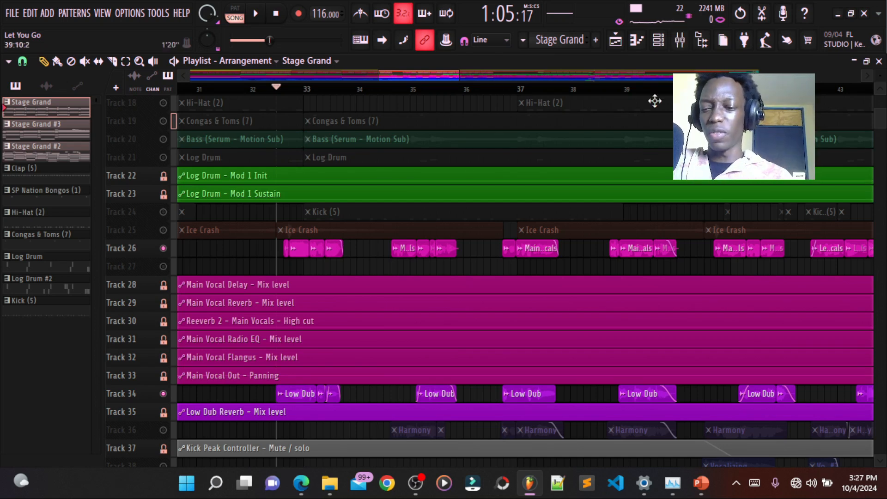
click(163, 430)
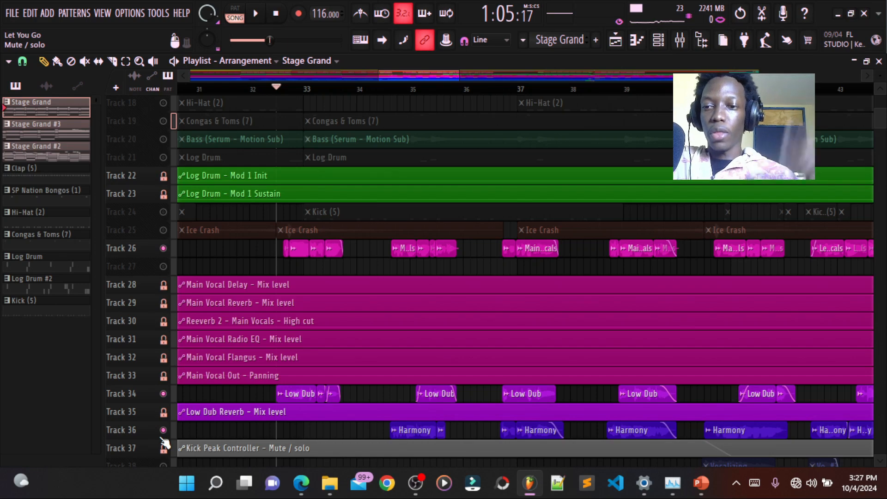
drag(880, 75, 877, 70)
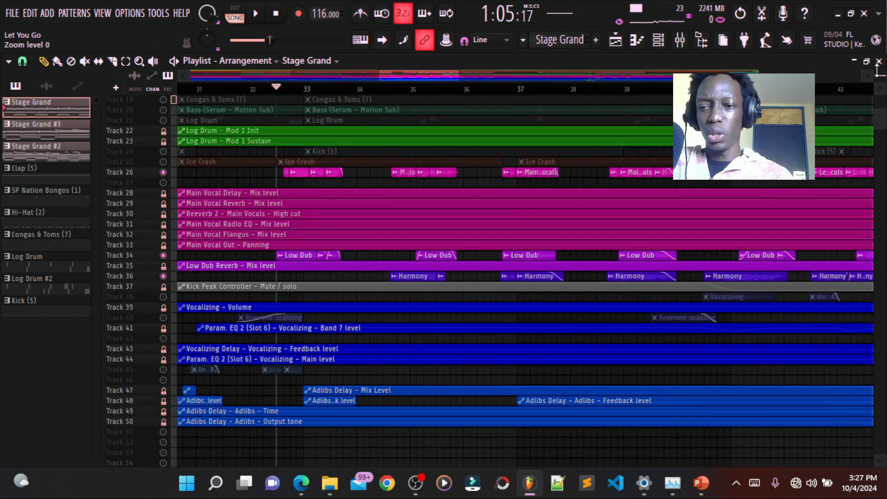
scroll(878, 71, up, 2)
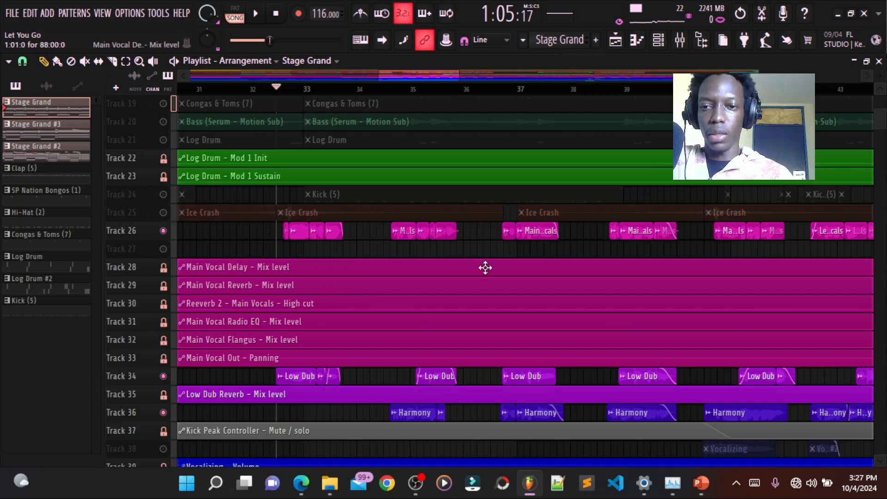
scroll(505, 262, down, 2)
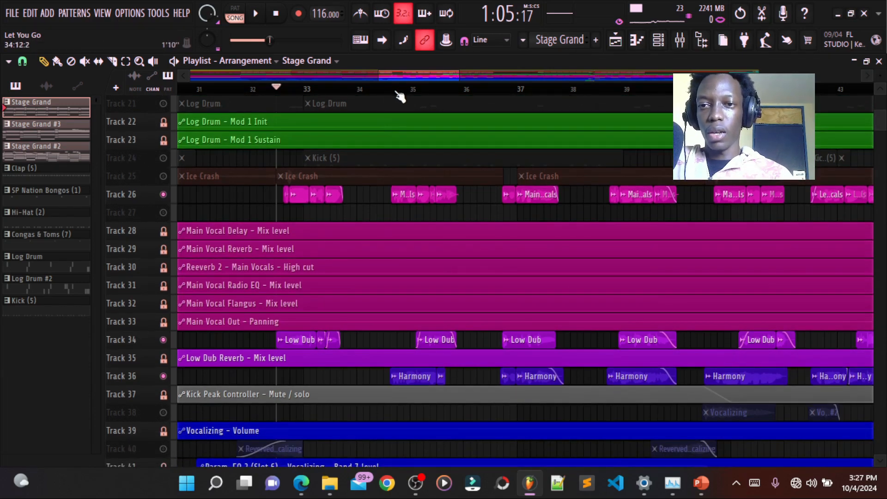
click(392, 88)
- Enable the effect slots of the Harmony mixer track and close the mixer
key(F9)
click(409, 249)
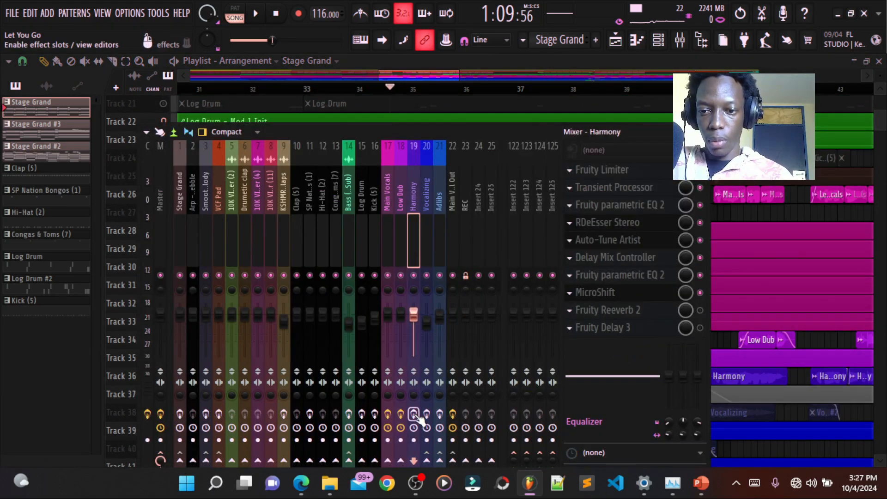
click(775, 328)
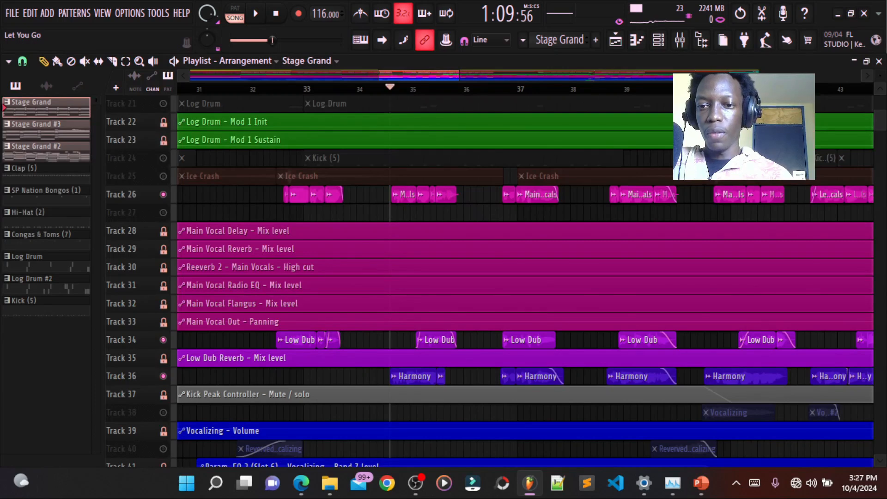
- Play the main vocals together with Harmony while Low Dub is muted, and bring up the mixer
key(space)
scroll(508, 277, down, 4)
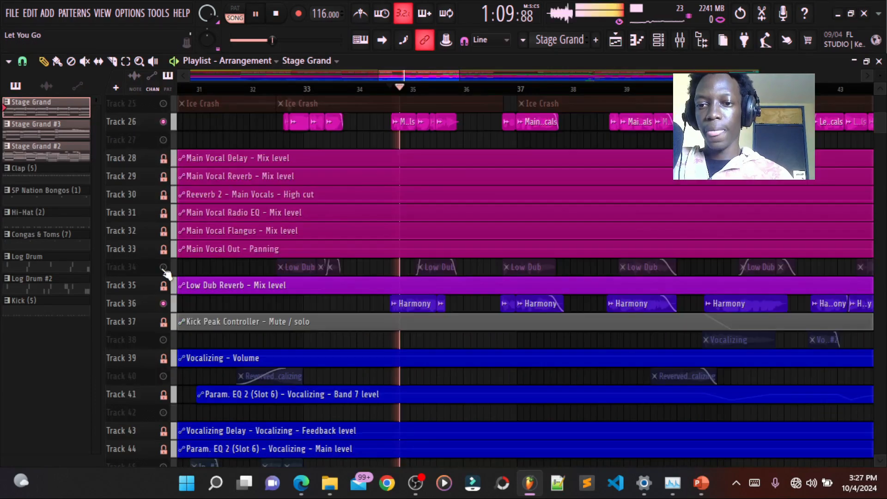
click(683, 40)
key(space)
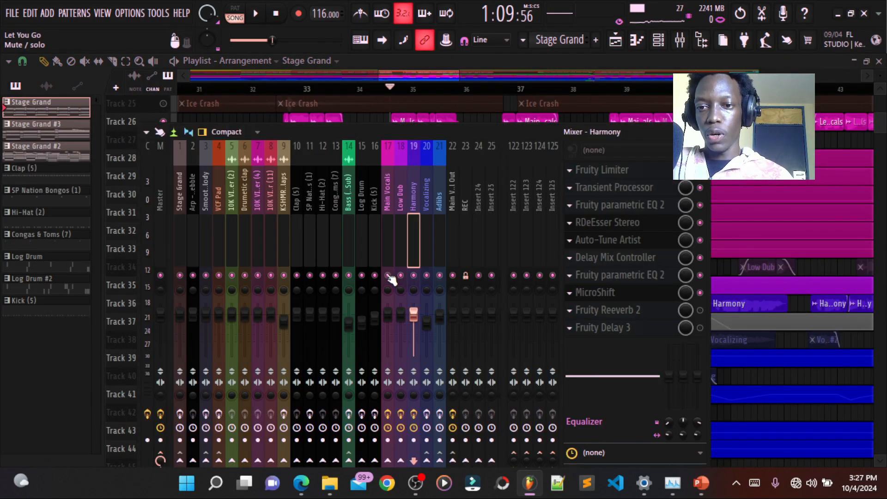
- Mute Main Vocals in the mixer during playback to hear Harmony alone, and close the mixer
key(space)
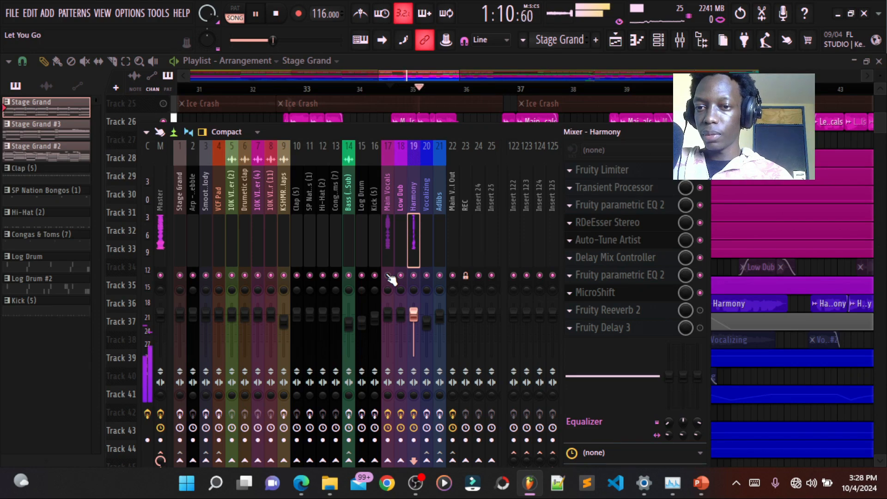
click(388, 276)
key(space)
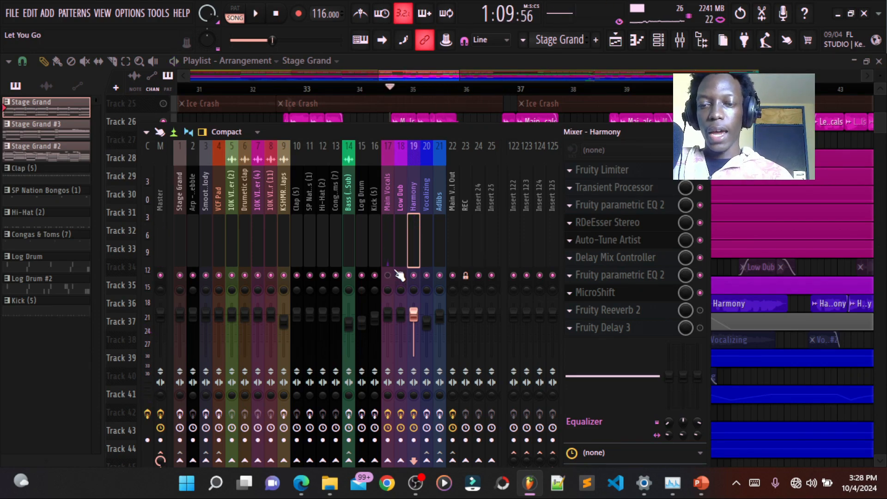
key(F9)
- Unmute all playlist tracks and fit the whole song arrangement in view
scroll(528, 264, up, 2)
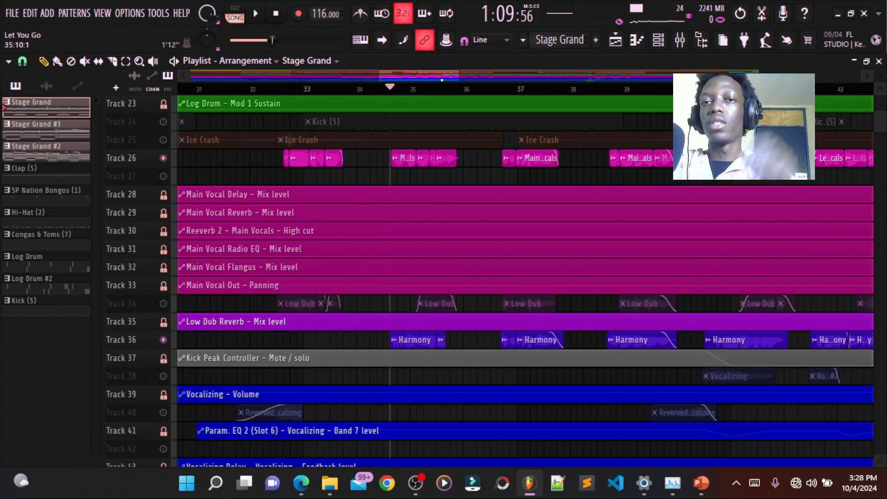
scroll(555, 383, down, 2)
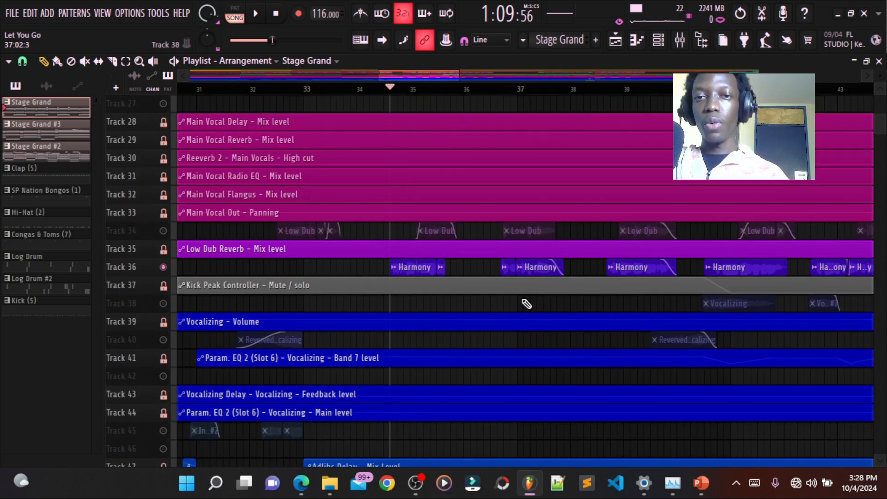
ctrl+click(167, 274)
scroll(381, 319, up, 2)
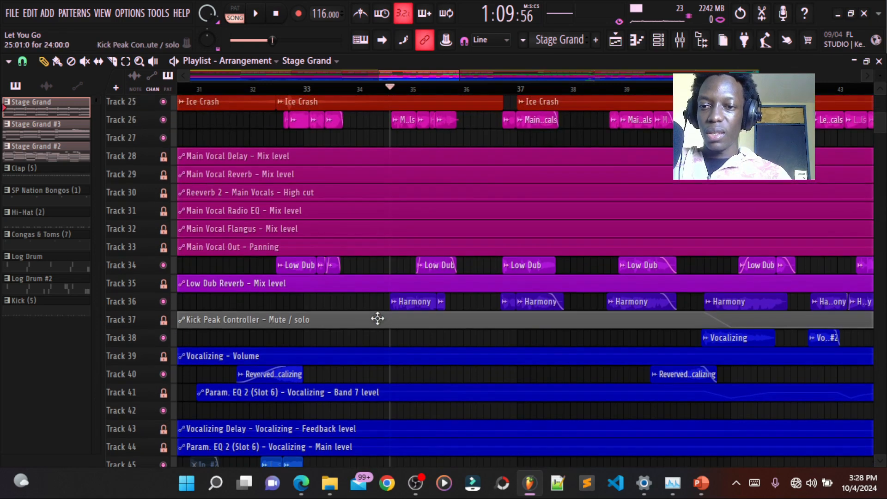
ctrl+right_click(377, 318)
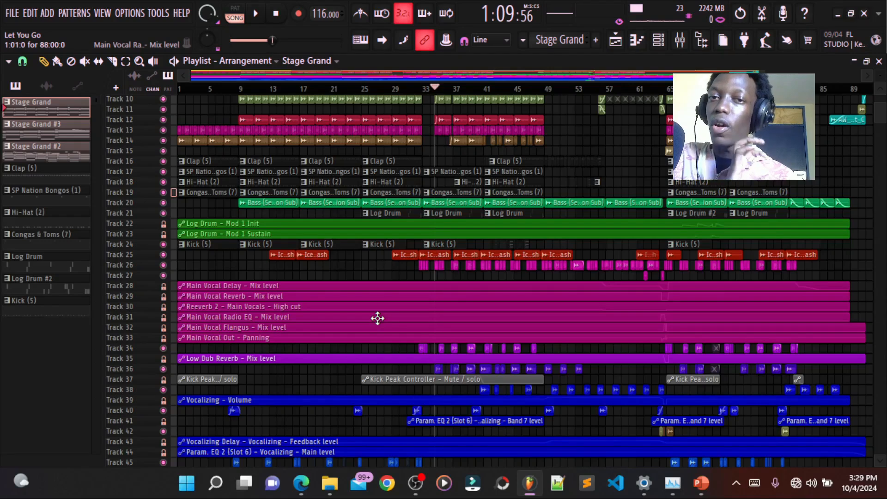
mouse_move(415, 483)
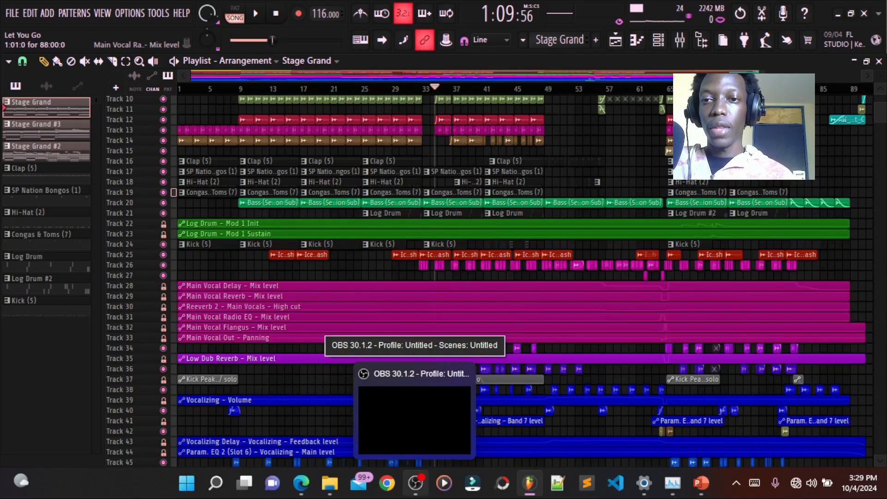